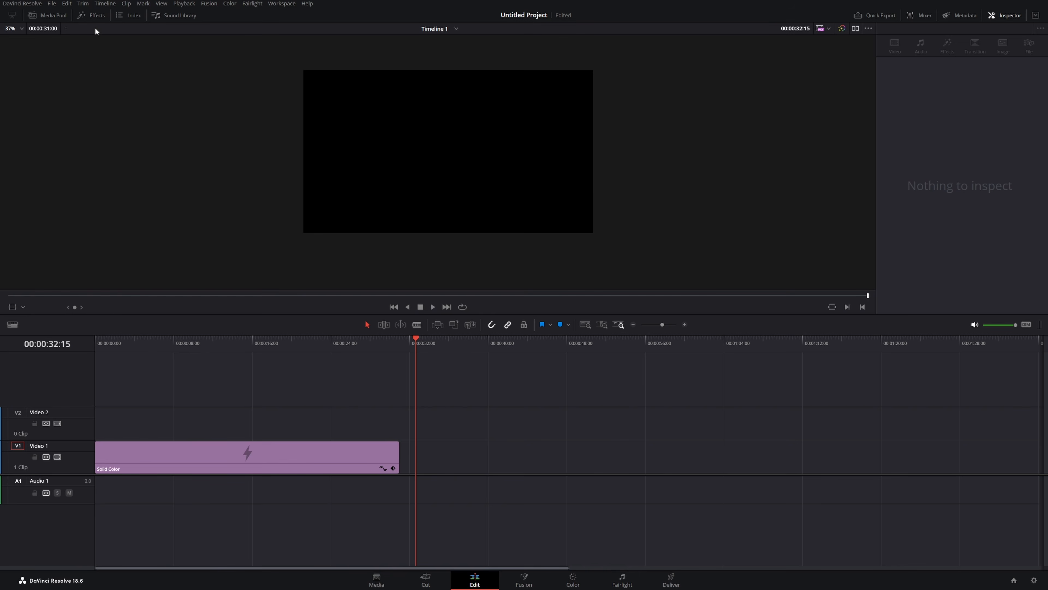
Add a Fusion Composition on Video 2 above the Solid Color clip, then hide the effects library
{"action": "left_click", "coordinate": [92, 16]}
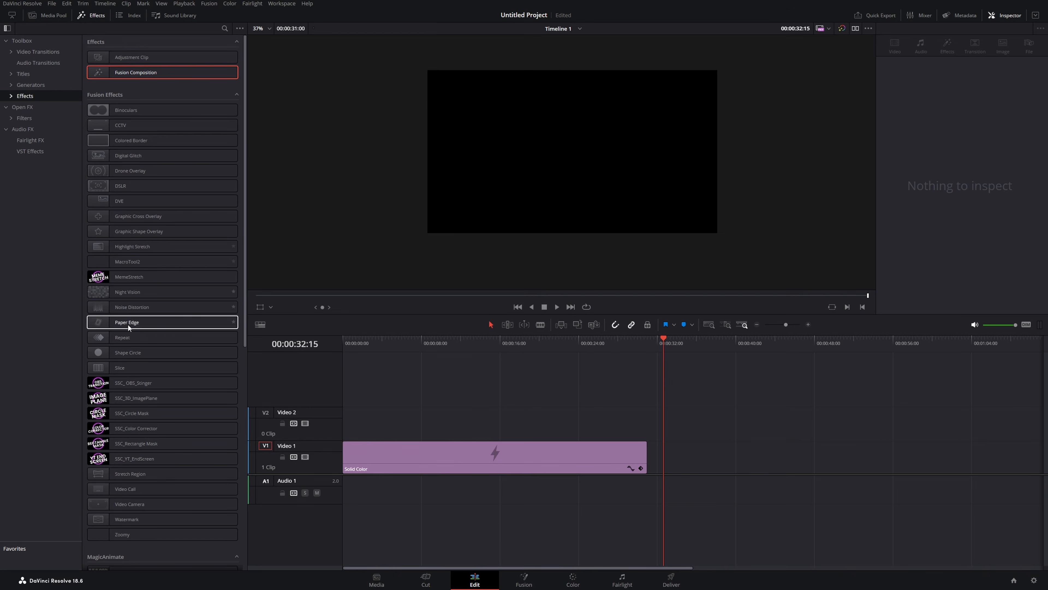
{"action": "left_click_drag", "start_coordinate": [136, 73], "coordinate": [450, 424]}
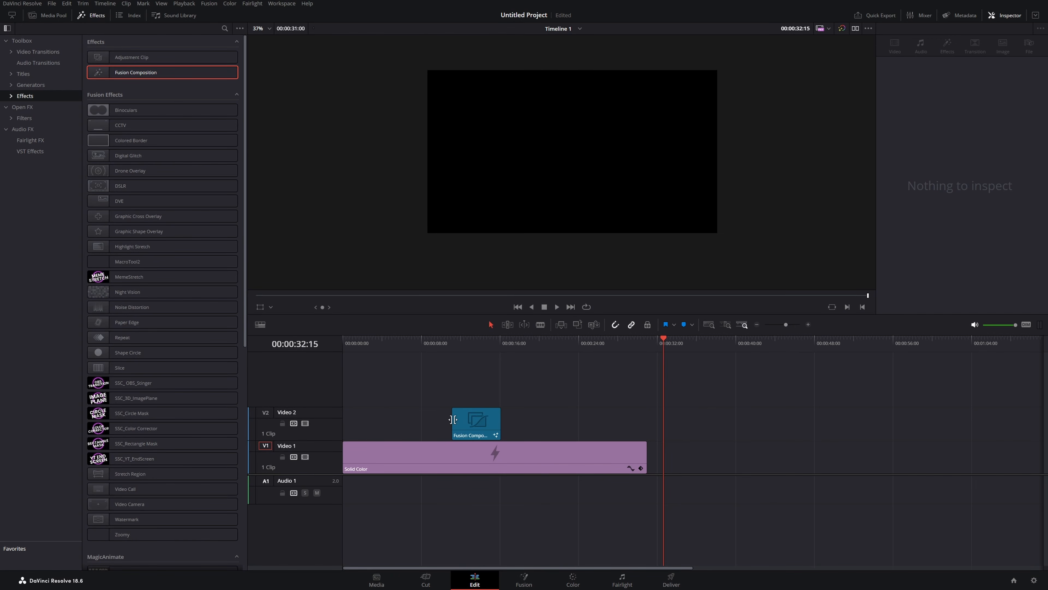
{"action": "left_click", "coordinate": [103, 17]}
Place the playhead over the Fusion Composition clip at about 00:00:13:16 and open it on the Fusion page
{"action": "left_click_drag", "start_coordinate": [293, 343], "coordinate": [307, 371]}
{"action": "left_click", "coordinate": [297, 460]}
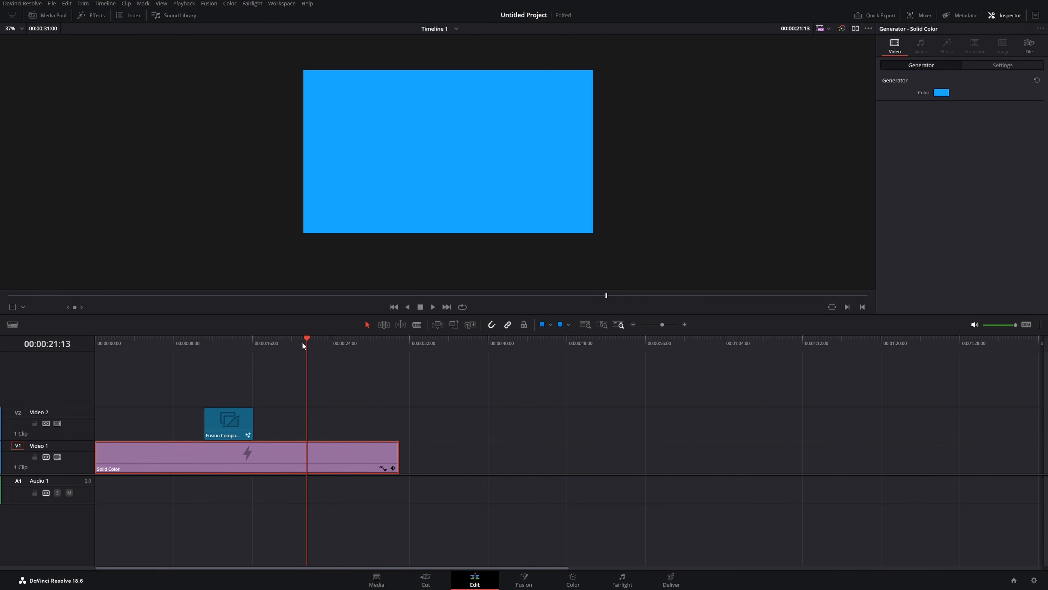
{"action": "left_click_drag", "start_coordinate": [302, 341], "coordinate": [230, 359]}
{"action": "left_click", "coordinate": [512, 500]}
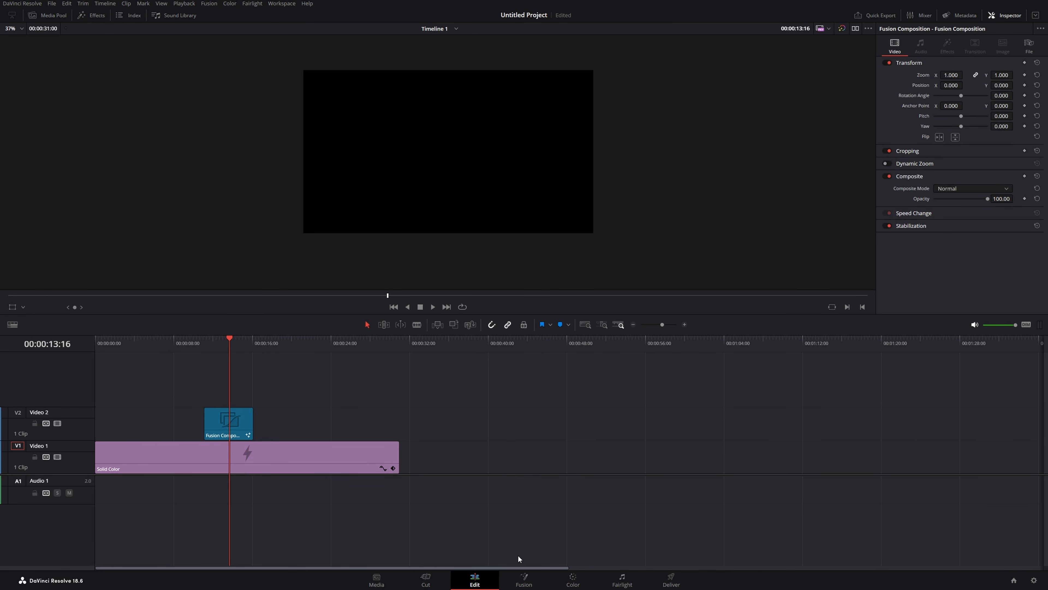
{"action": "left_click", "coordinate": [523, 579]}
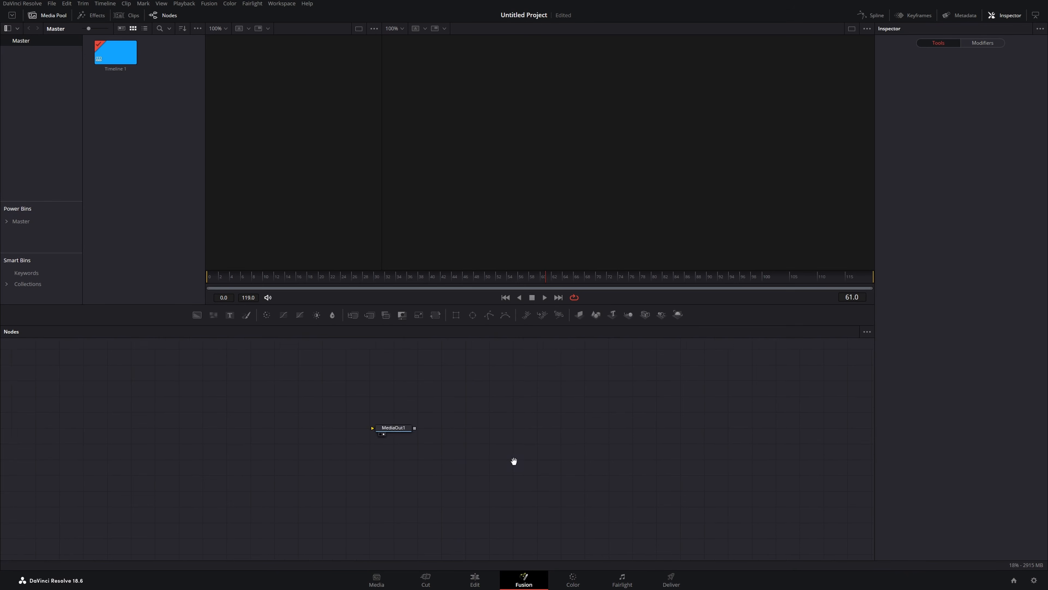
Add a Background node to the composition and connect its output to MediaOut1
{"action": "left_click_drag", "start_coordinate": [196, 314], "coordinate": [238, 370]}
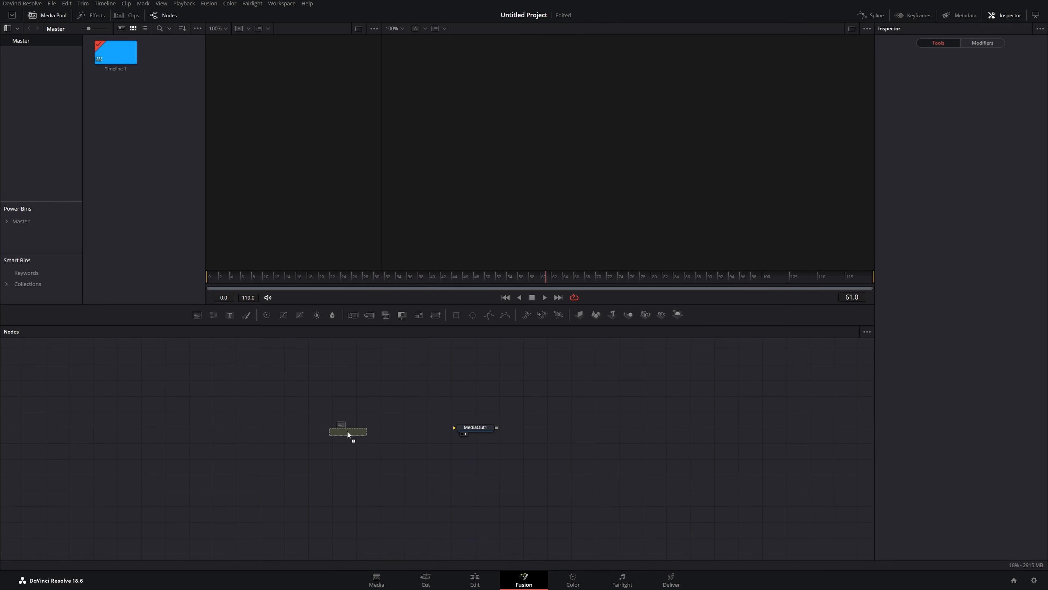
{"action": "left_click_drag", "start_coordinate": [341, 430], "coordinate": [515, 433]}
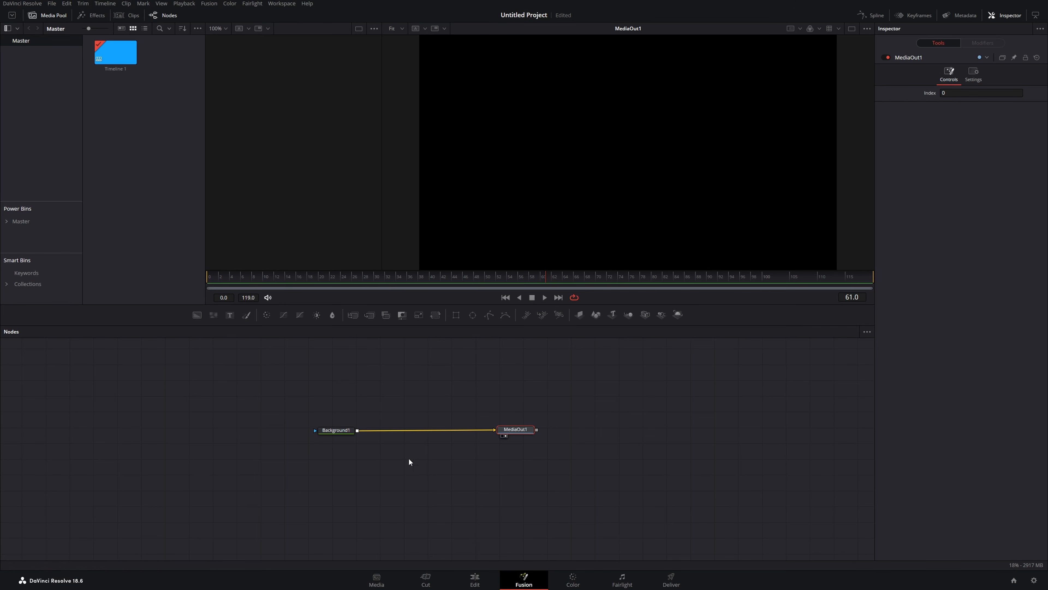
{"action": "left_click_drag", "start_coordinate": [335, 432], "coordinate": [353, 434]}
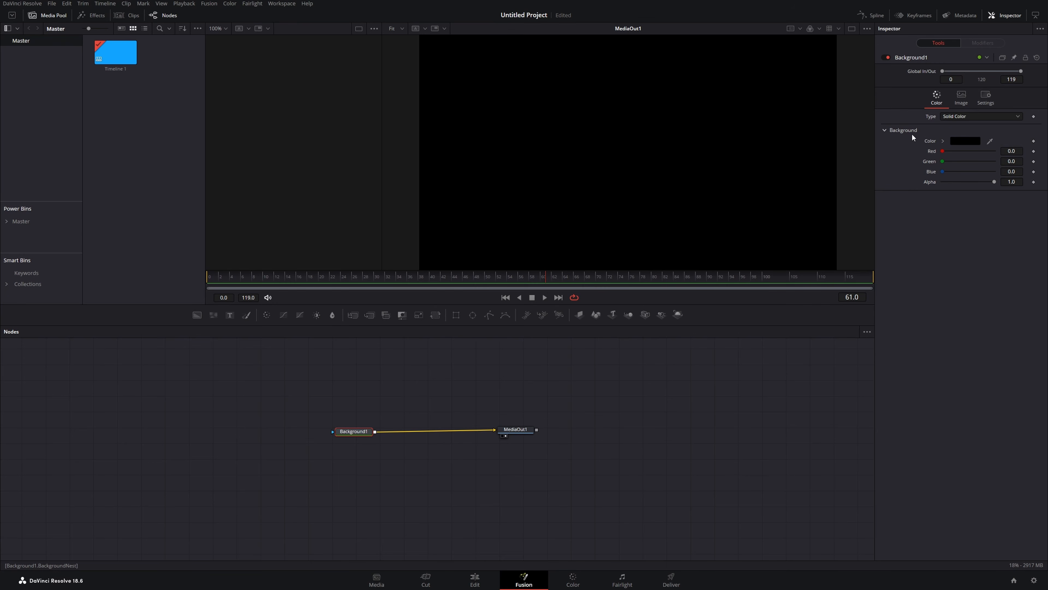
Set the Background node's solid colour to yellow, #ffe419
{"action": "left_click_drag", "start_coordinate": [962, 151], "coordinate": [934, 162]}
{"action": "left_click_drag", "start_coordinate": [994, 151], "coordinate": [941, 172]}
{"action": "left_click", "coordinate": [964, 140]}
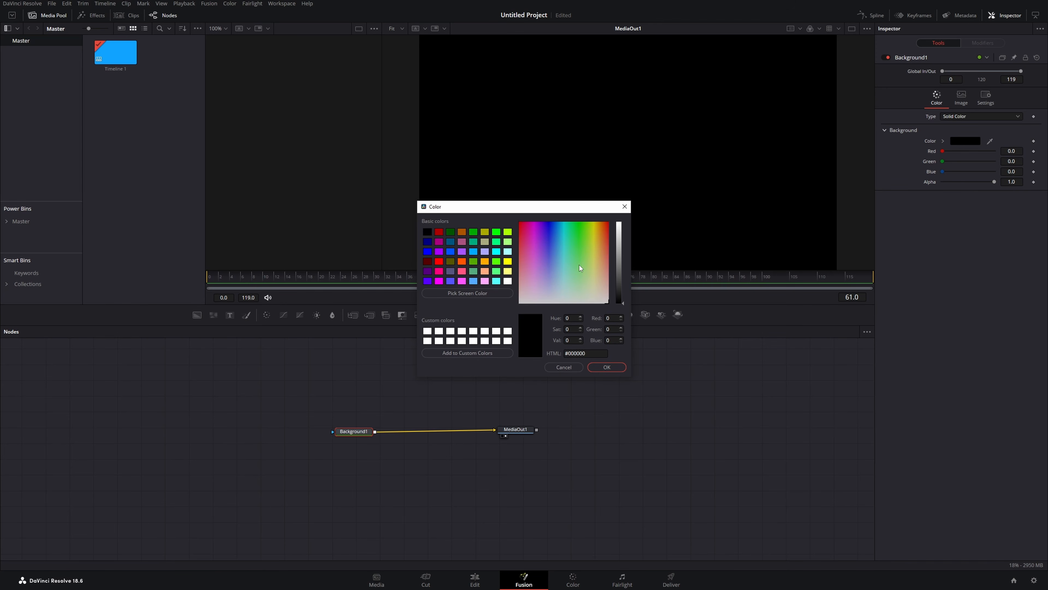
{"action": "mouse_move", "coordinate": [571, 256]}
{"action": "left_mouse_down"}
{"action": "mouse_move", "coordinate": [557, 244]}
{"action": "mouse_move", "coordinate": [595, 230]}
{"action": "left_mouse_up"}
{"action": "left_click_drag", "start_coordinate": [612, 284], "coordinate": [620, 222]}
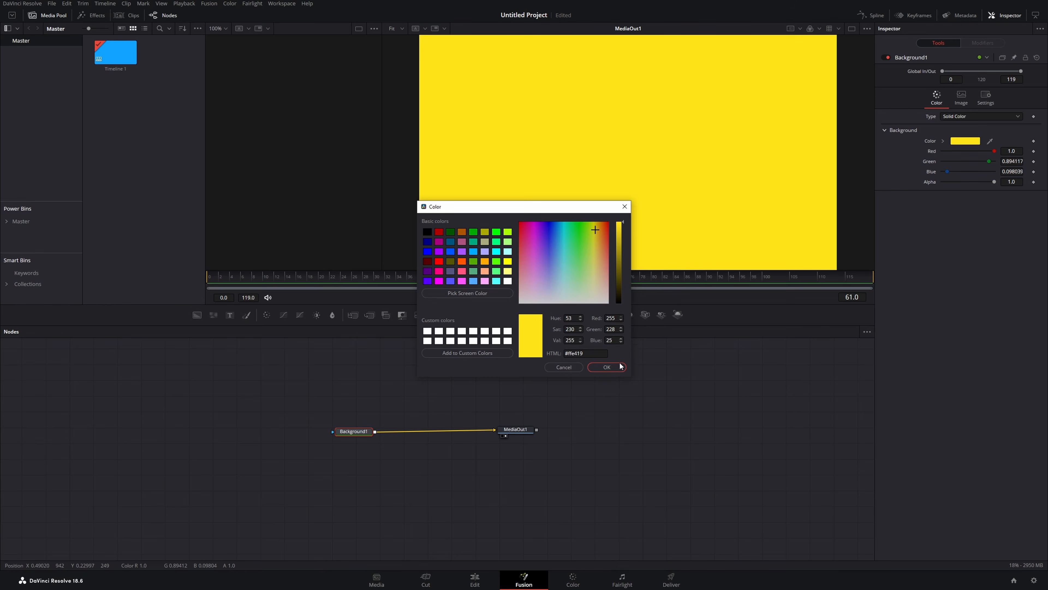
{"action": "left_click", "coordinate": [607, 367]}
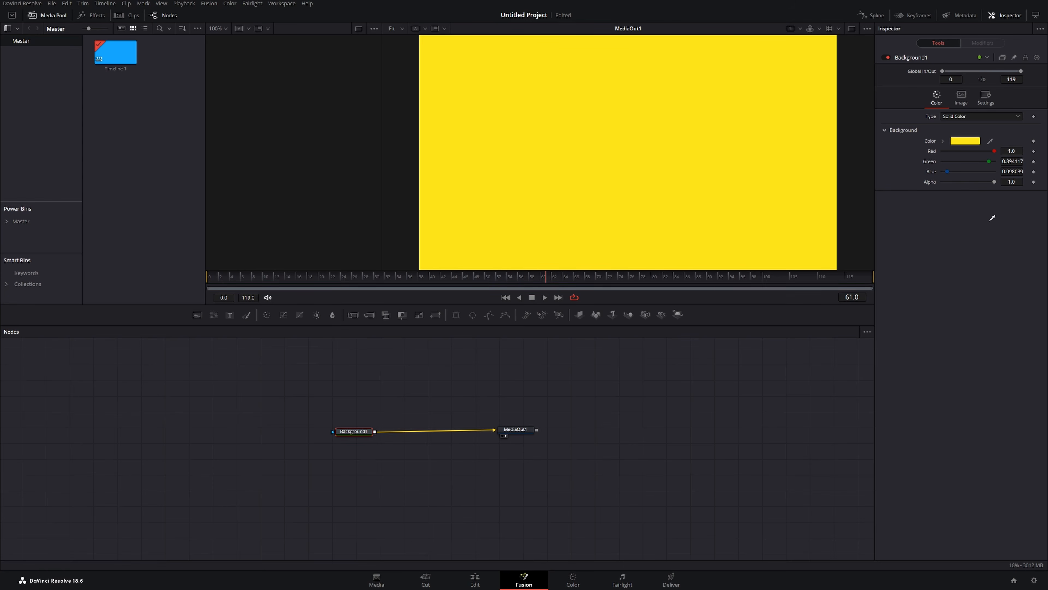
{"action": "left_click_drag", "start_coordinate": [989, 141], "coordinate": [940, 228]}
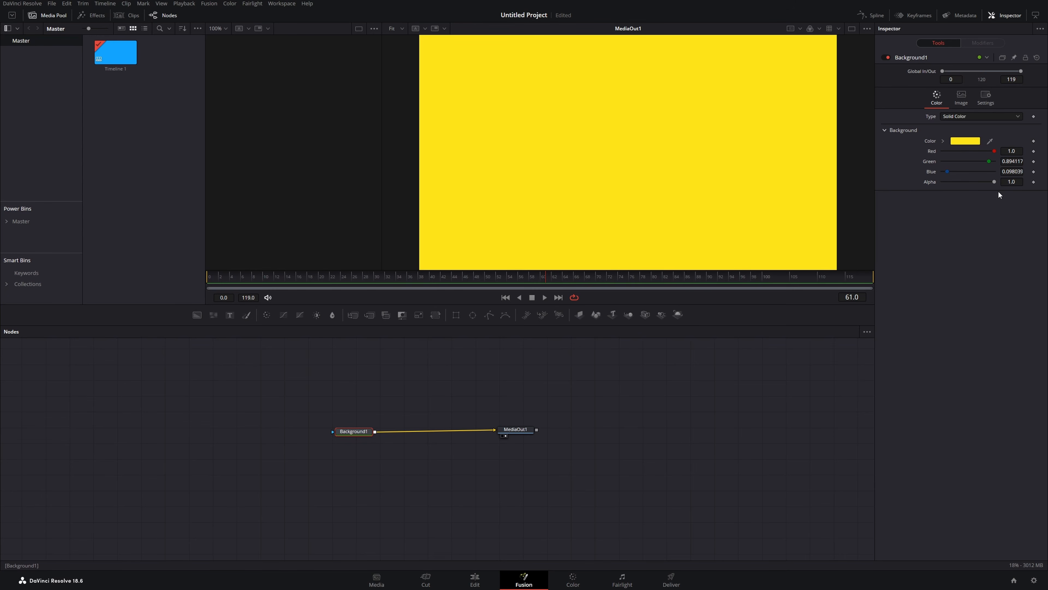
Set the Background node's alpha to 0 and preview the composition over the Solid Color clip on the Edit page
{"action": "left_click_drag", "start_coordinate": [994, 182], "coordinate": [944, 187]}
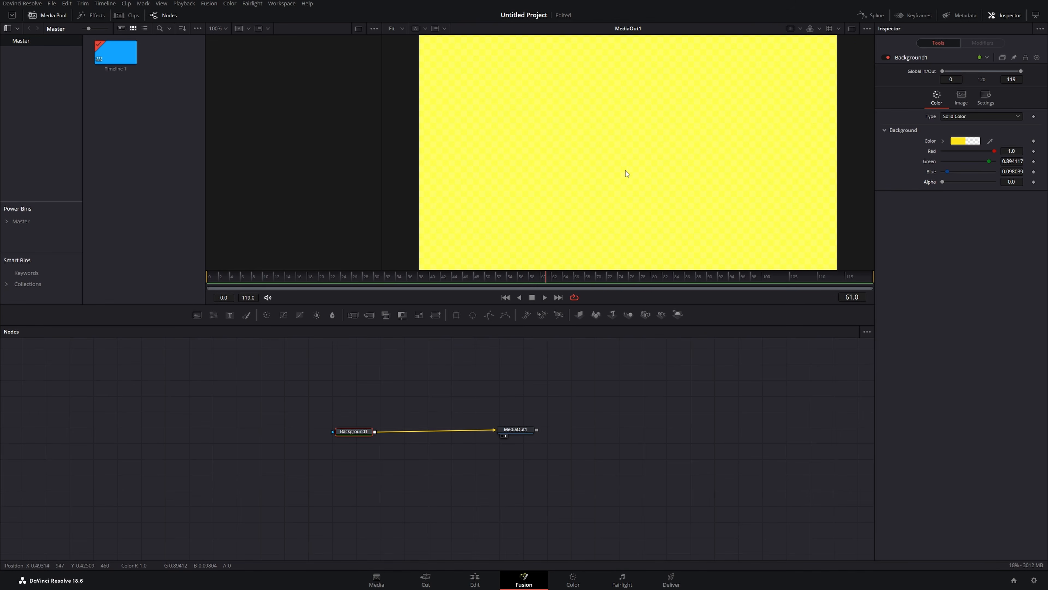
{"action": "left_click", "coordinate": [478, 585]}
{"action": "left_click_drag", "start_coordinate": [261, 342], "coordinate": [280, 359]}
{"action": "left_click", "coordinate": [289, 453]}
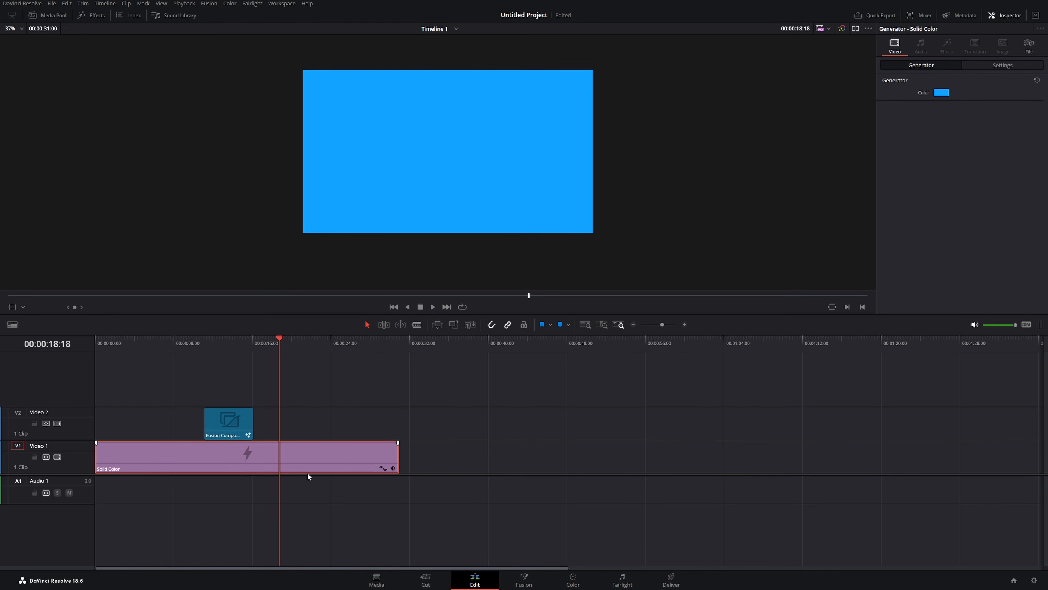
{"action": "left_click", "coordinate": [265, 349]}
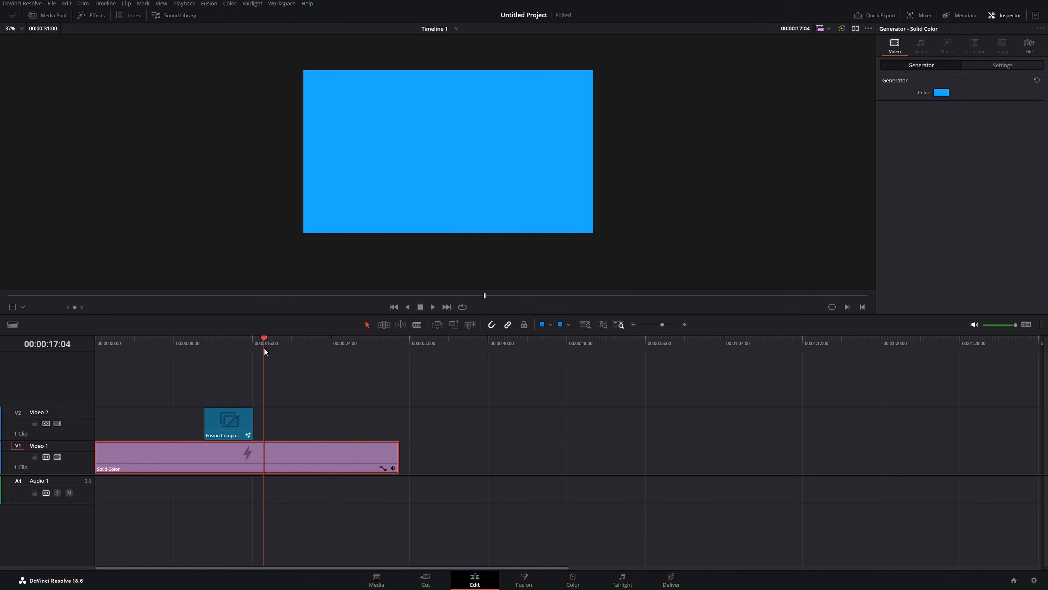
{"action": "left_click_drag", "start_coordinate": [264, 348], "coordinate": [236, 349]}
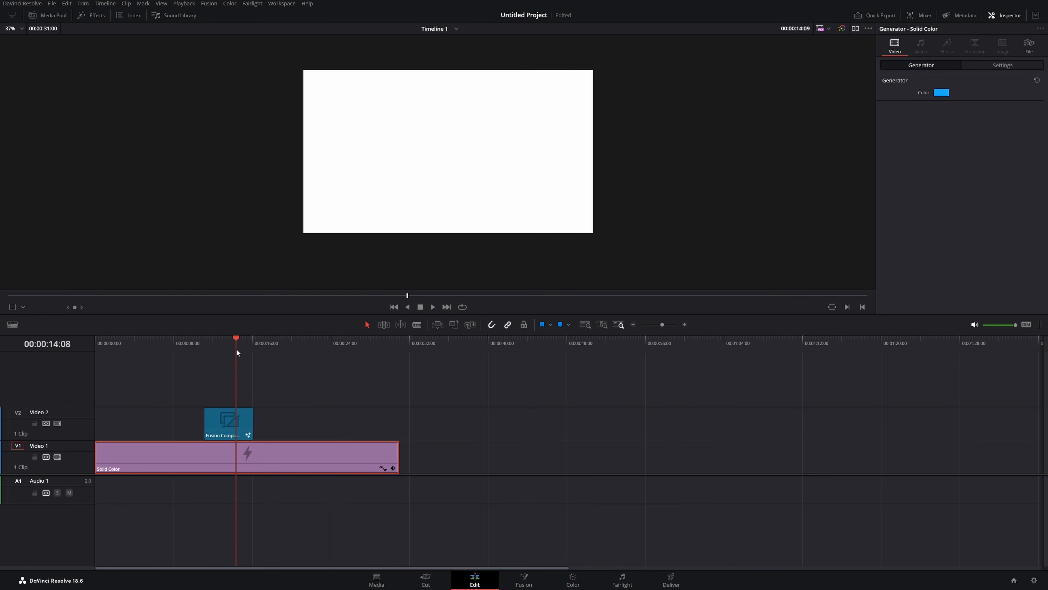
{"action": "scroll", "coordinate": [329, 183], "scroll_direction": "up", "scroll_amount": 2}
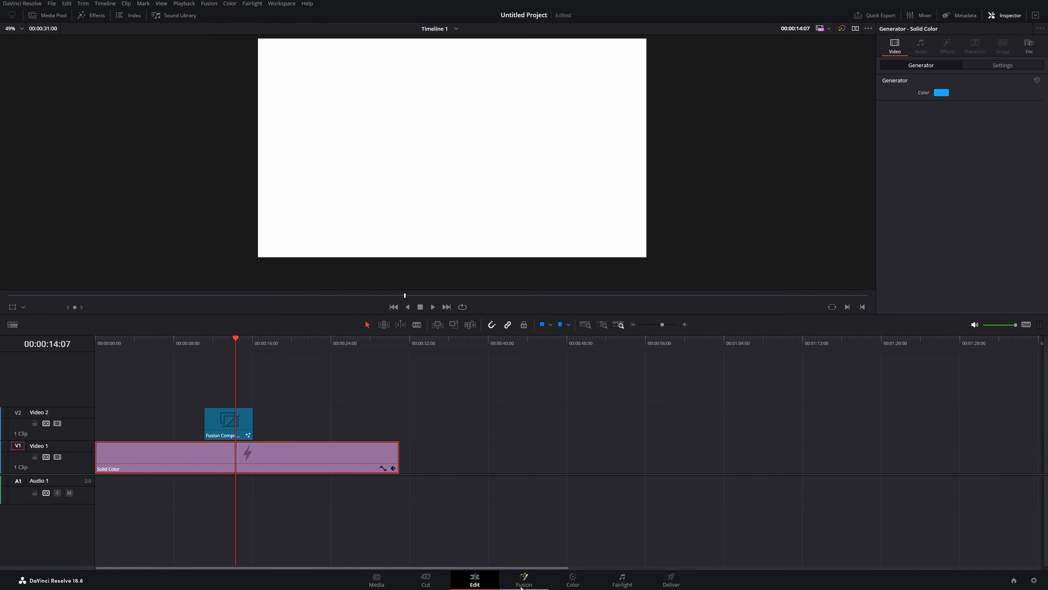
Set the Background node's red, green and blue values to 0 and preview the composition on the Edit page
{"action": "left_click", "coordinate": [525, 581]}
{"action": "left_click_drag", "start_coordinate": [947, 172], "coordinate": [928, 157]}
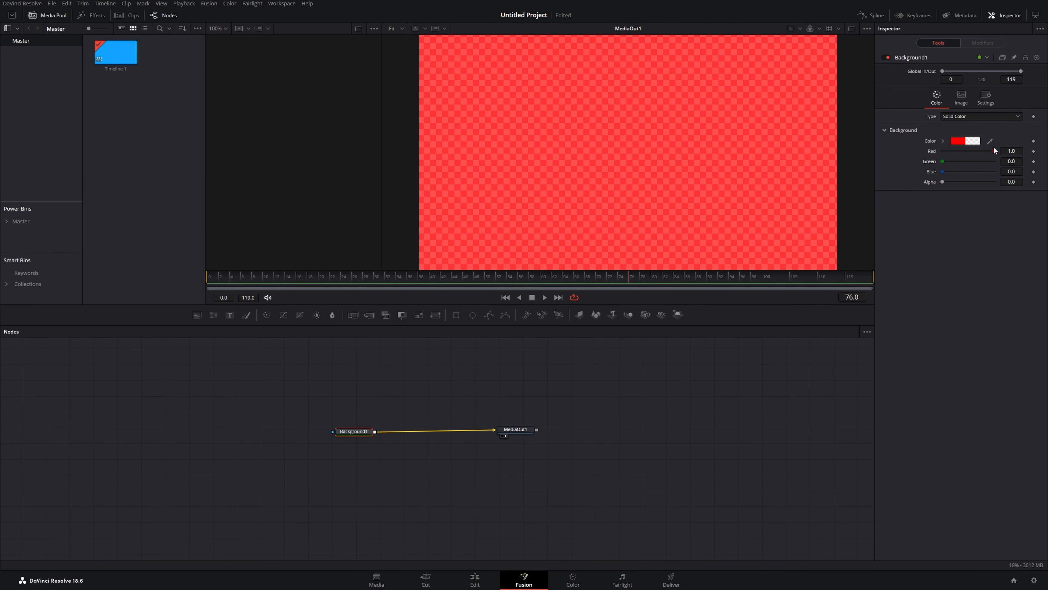
{"action": "left_click_drag", "start_coordinate": [993, 150], "coordinate": [856, 185]}
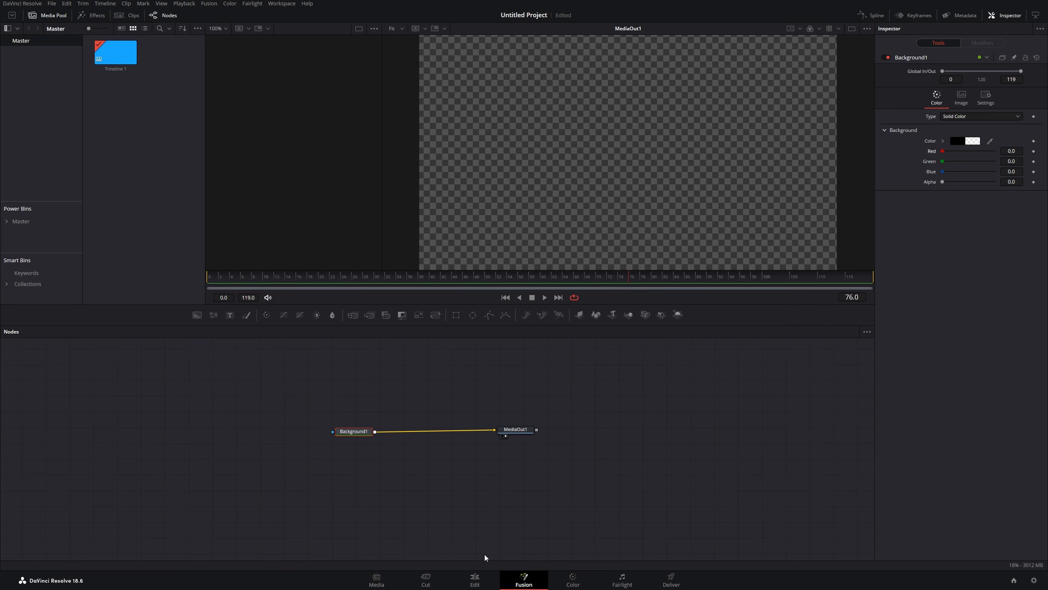
{"action": "left_click", "coordinate": [475, 579]}
{"action": "mouse_move", "coordinate": [235, 340]}
{"action": "left_mouse_down"}
{"action": "mouse_move", "coordinate": [270, 340]}
{"action": "mouse_move", "coordinate": [222, 345]}
{"action": "mouse_move", "coordinate": [235, 351]}
{"action": "left_mouse_up"}
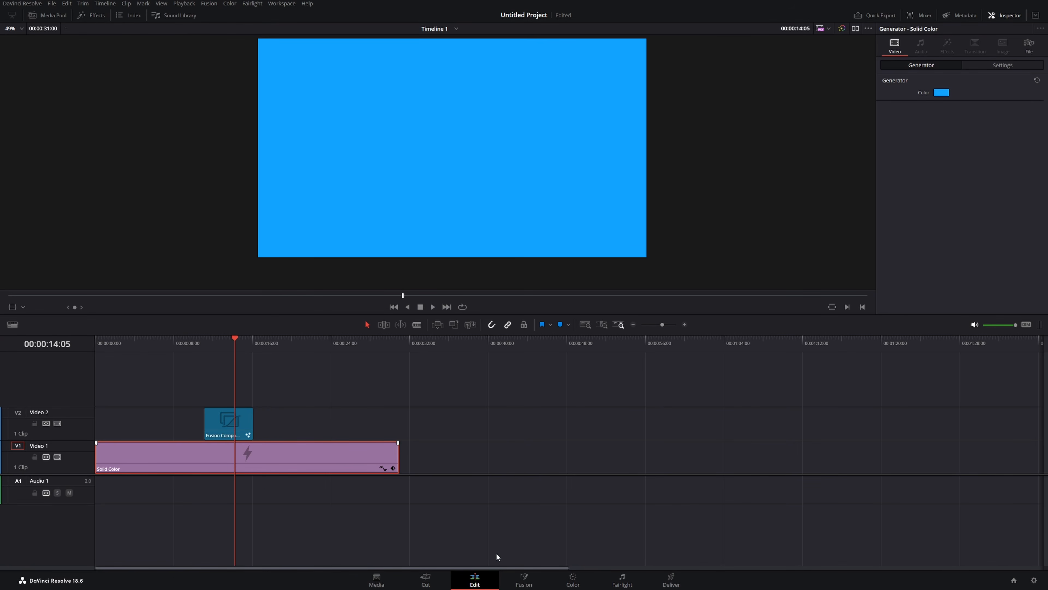
Back on the Fusion page, keep the background type at Solid Color and set both green and alpha to 1.0
{"action": "left_click", "coordinate": [524, 579]}
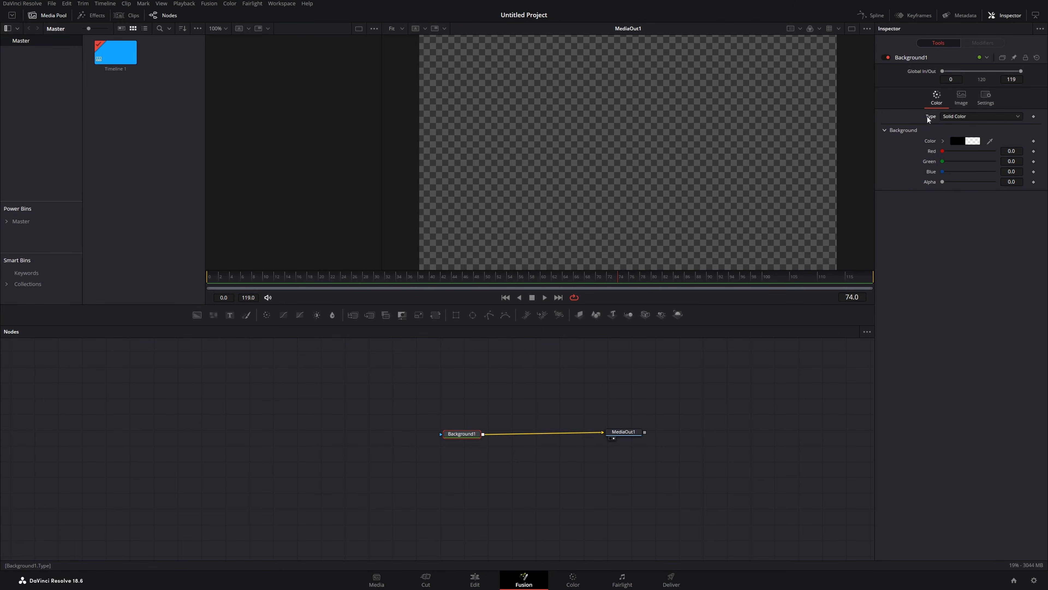
{"action": "left_click", "coordinate": [954, 117]}
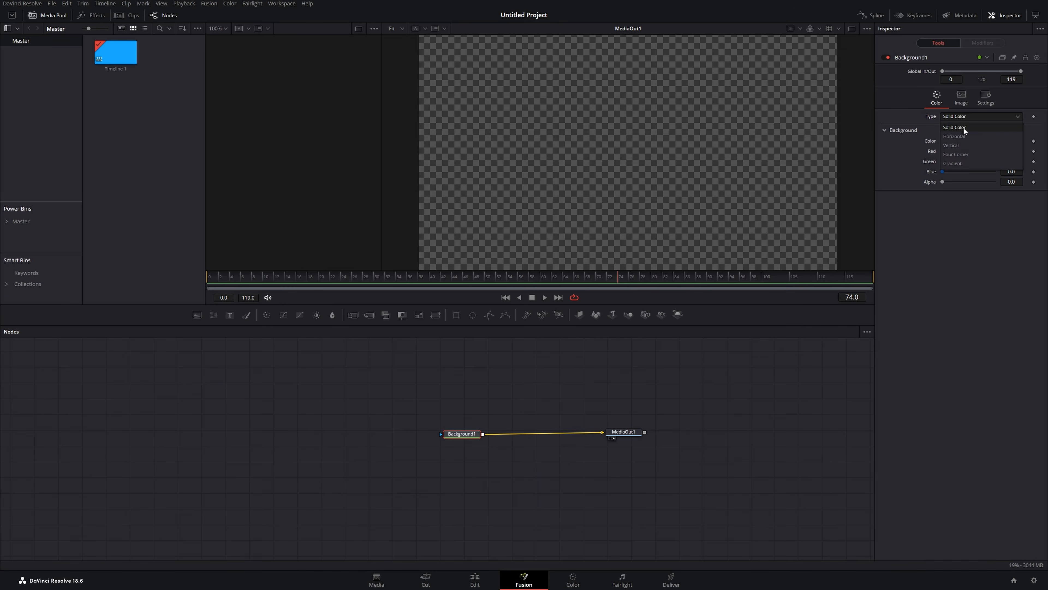
{"action": "left_click", "coordinate": [970, 127]}
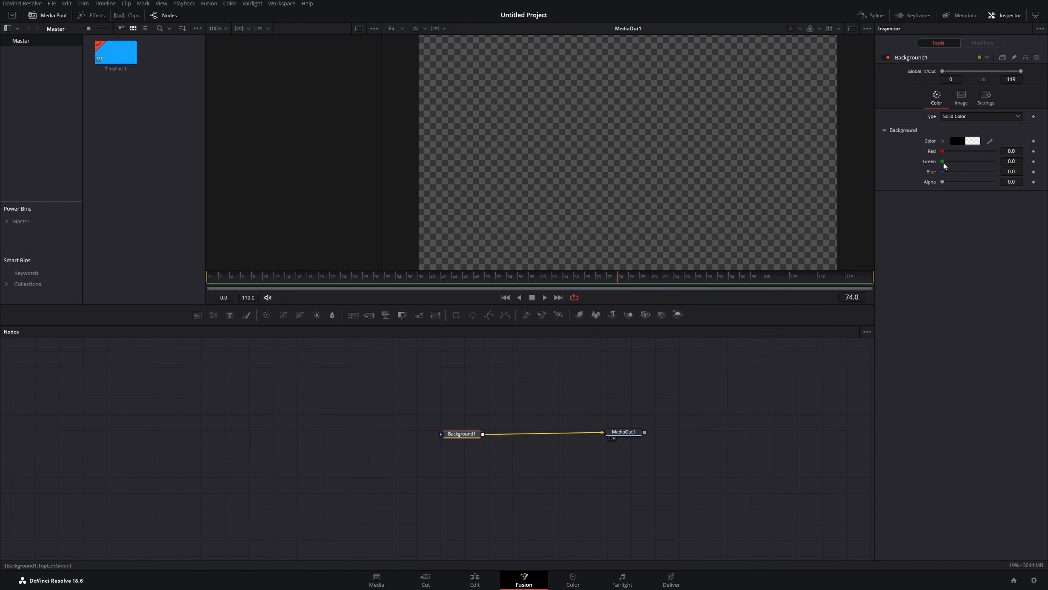
{"action": "left_click_drag", "start_coordinate": [944, 162], "coordinate": [995, 160]}
{"action": "left_click_drag", "start_coordinate": [945, 182], "coordinate": [1001, 182]}
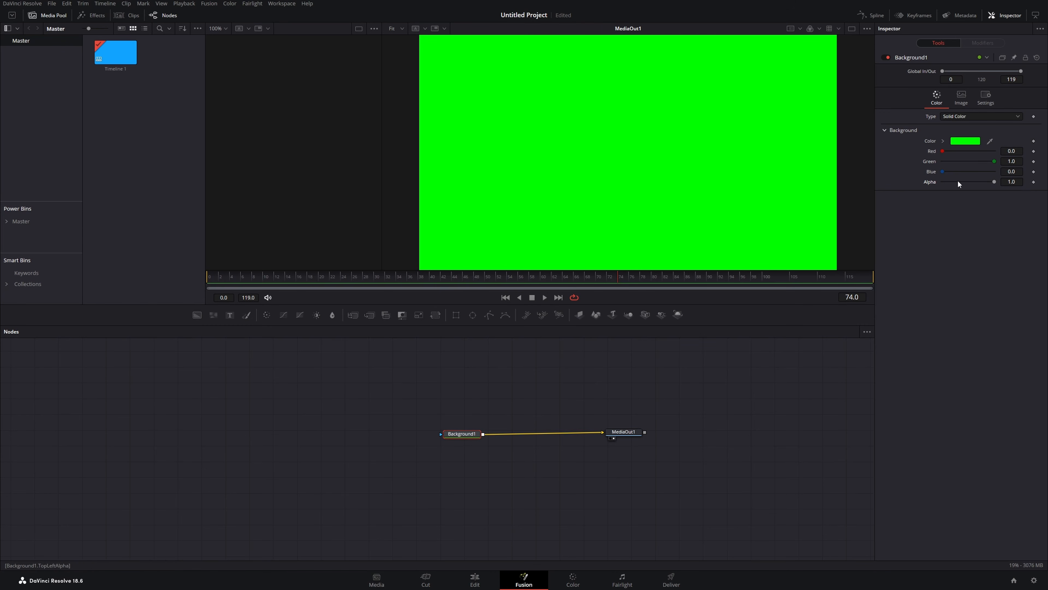
Change the background type to Horizontal and set its right colour to blue with red 0.058823, green 0.545098 and blue 1.0
{"action": "left_click", "coordinate": [952, 116]}
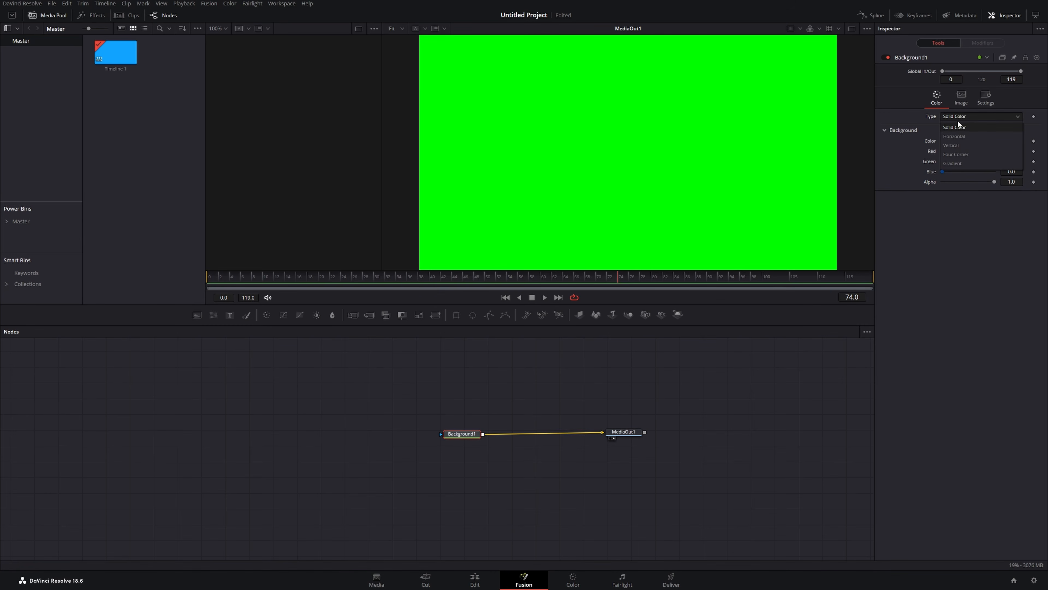
{"action": "left_click", "coordinate": [963, 135]}
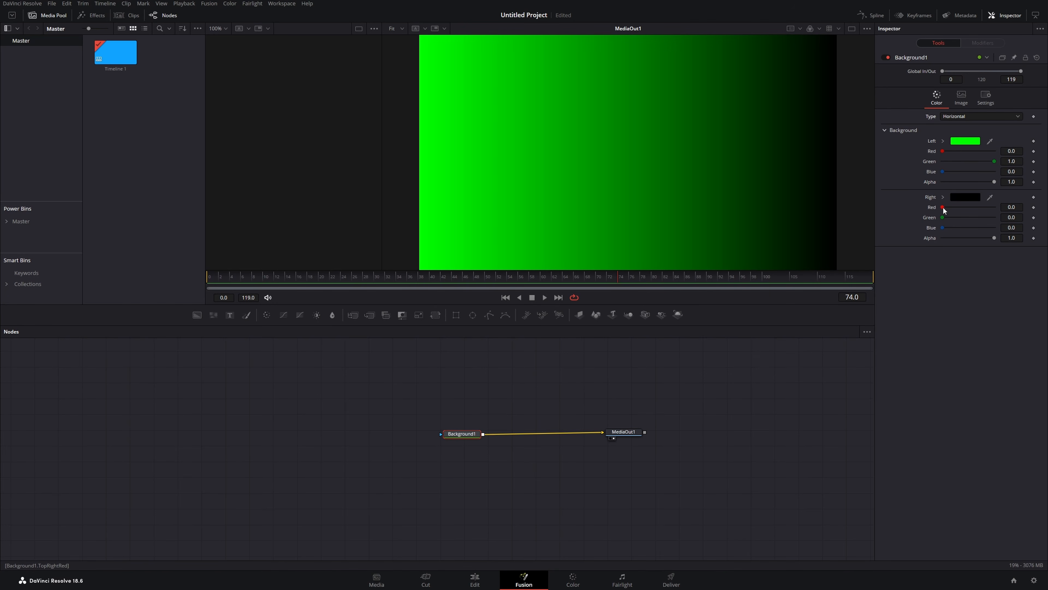
{"action": "left_click_drag", "start_coordinate": [943, 207], "coordinate": [996, 206]}
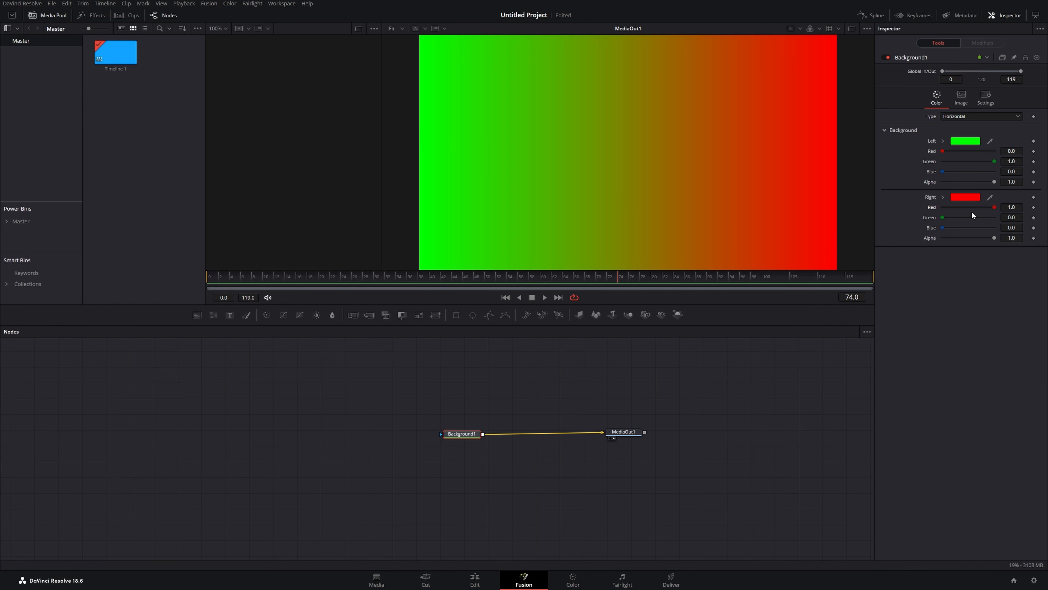
{"action": "left_click", "coordinate": [963, 198]}
{"action": "left_click_drag", "start_coordinate": [588, 248], "coordinate": [557, 228]}
{"action": "left_click", "coordinate": [614, 370]}
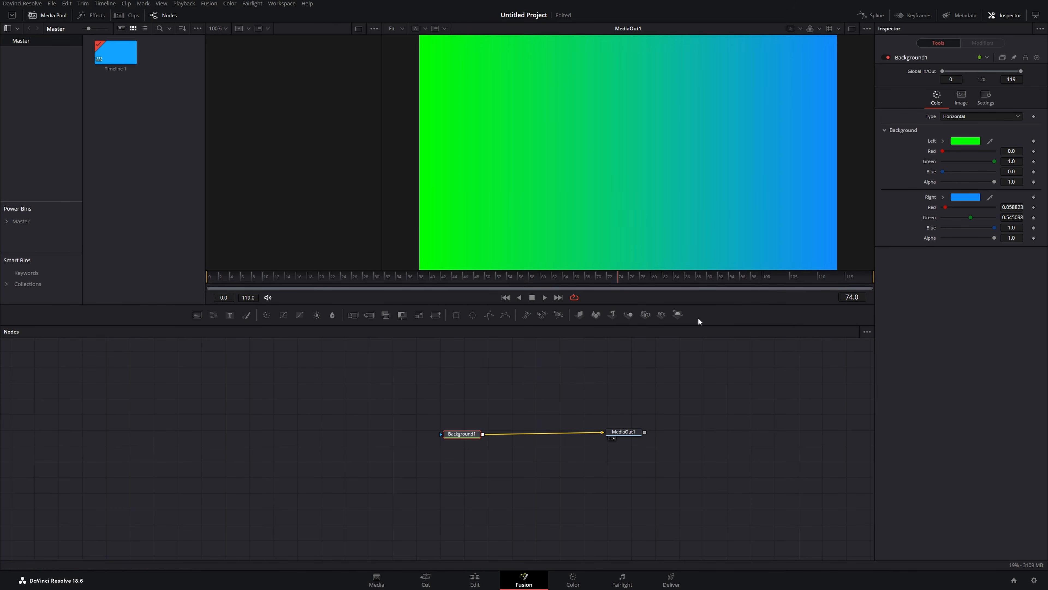
Enlarge the viewer area, change the background type to Vertical and set its bottom colour to cyan, #0ffff7
{"action": "left_click_drag", "start_coordinate": [743, 190], "coordinate": [720, 192]}
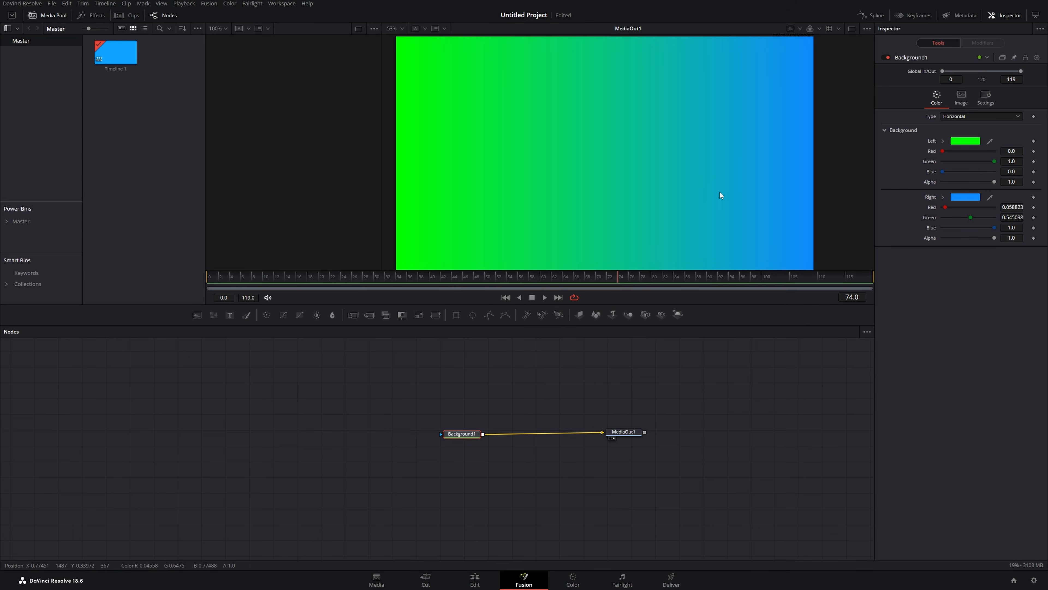
{"action": "left_click_drag", "start_coordinate": [689, 269], "coordinate": [689, 336]}
{"action": "left_click", "coordinate": [974, 116]}
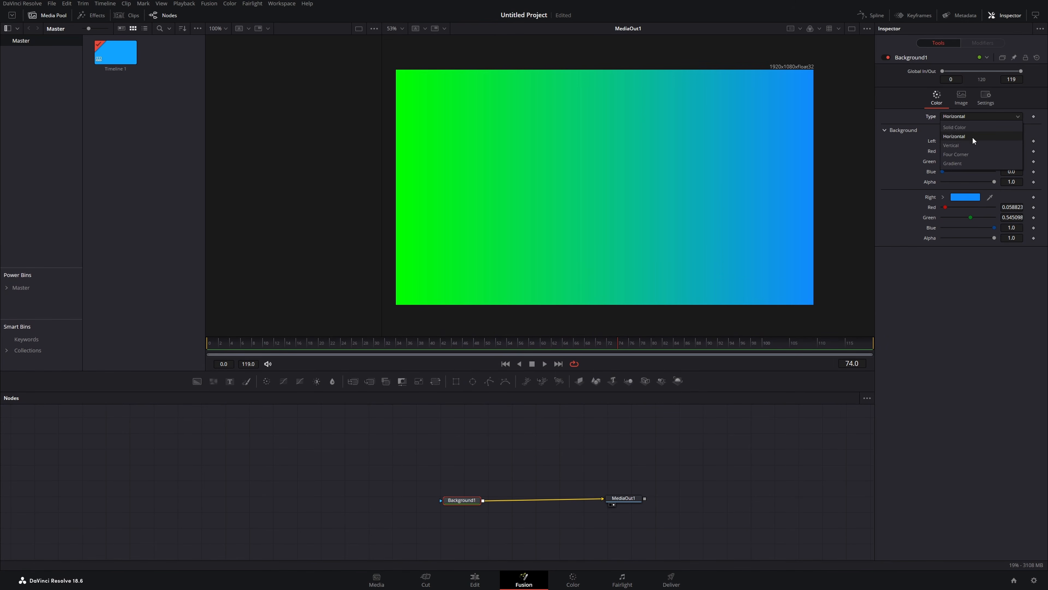
{"action": "left_click", "coordinate": [959, 145]}
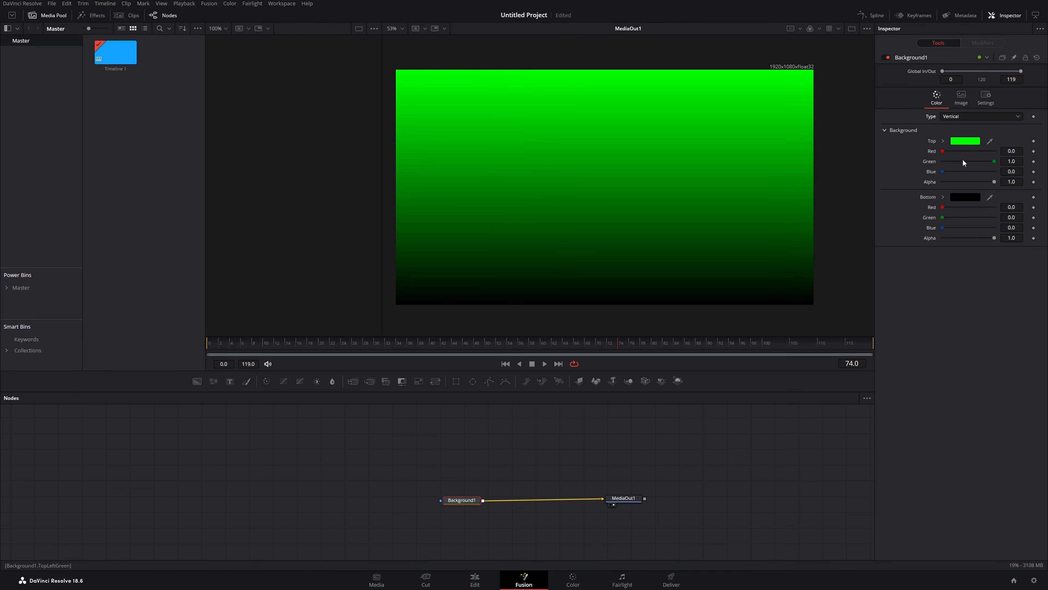
{"action": "left_click", "coordinate": [960, 197]}
{"action": "left_click_drag", "start_coordinate": [560, 252], "coordinate": [565, 229]}
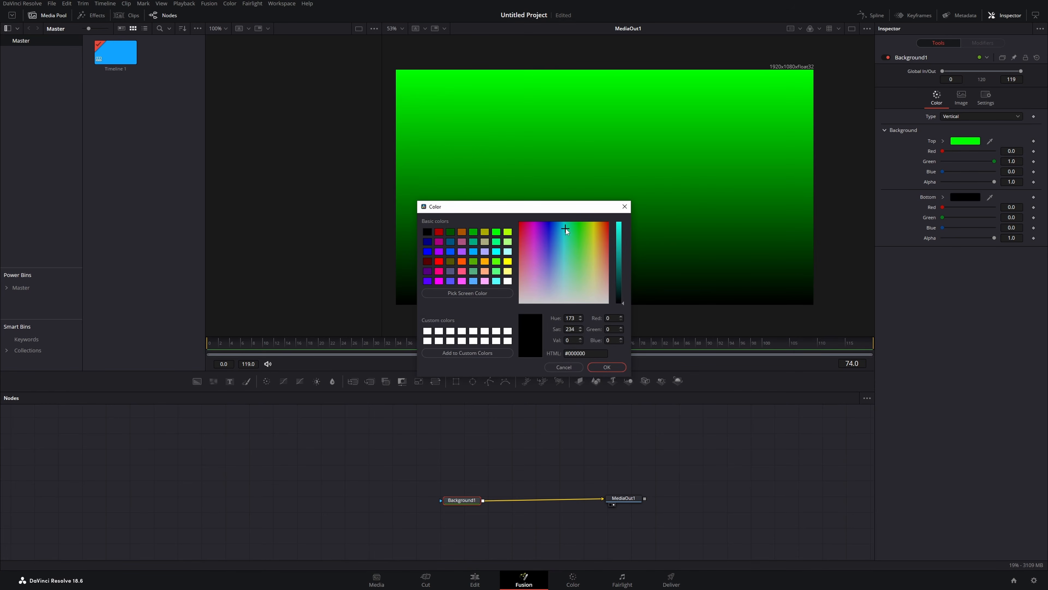
{"action": "left_click_drag", "start_coordinate": [619, 249], "coordinate": [615, 214]}
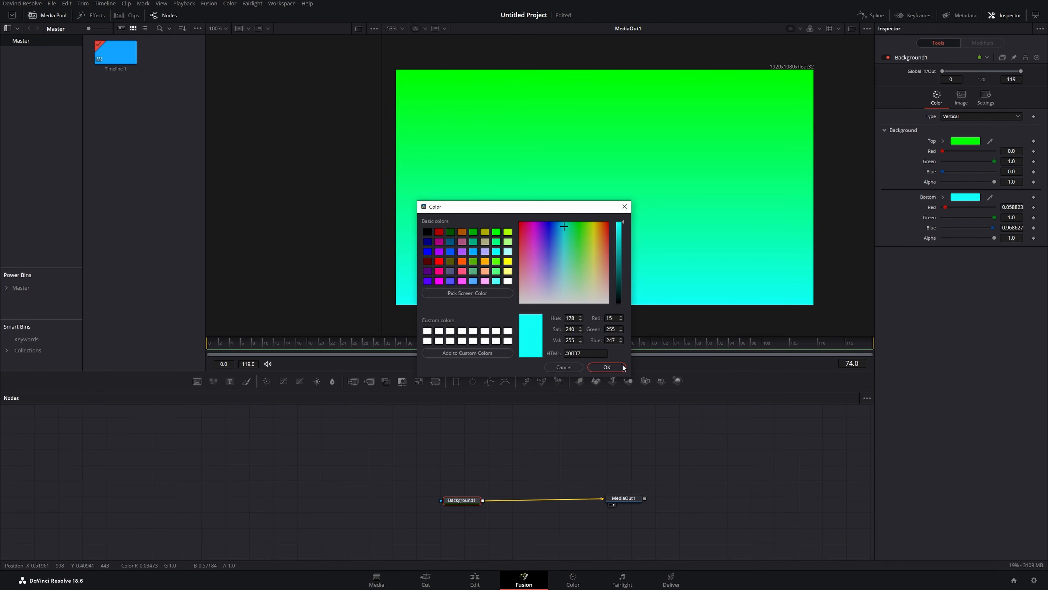
{"action": "left_click", "coordinate": [607, 367]}
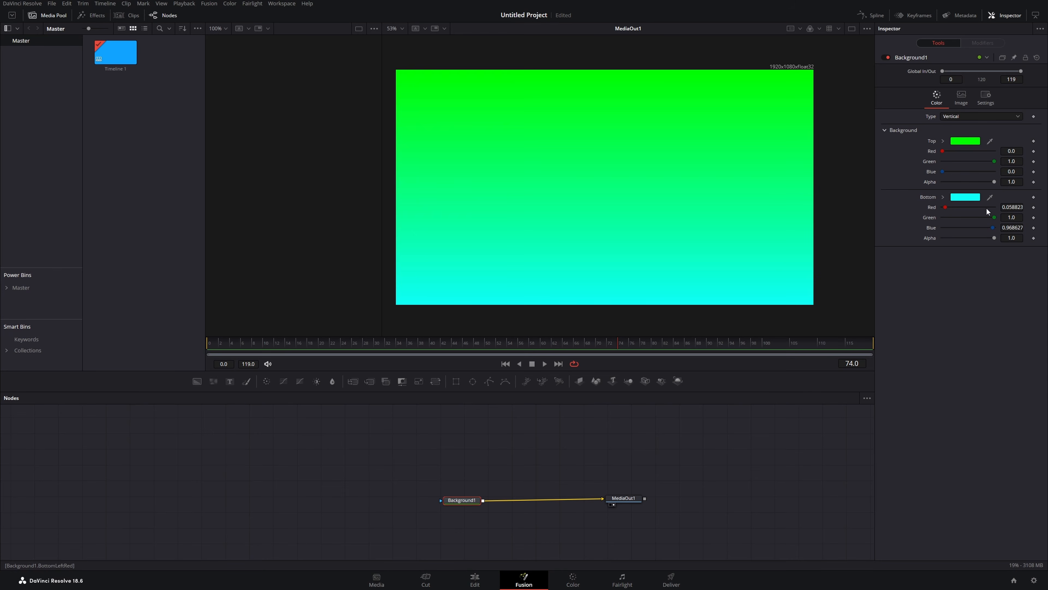
Change the background type to Four Corner, setting red to 1.0 for the bottom right, 0.0 for the bottom left and about 0.346 for the top right
{"action": "left_click", "coordinate": [963, 116]}
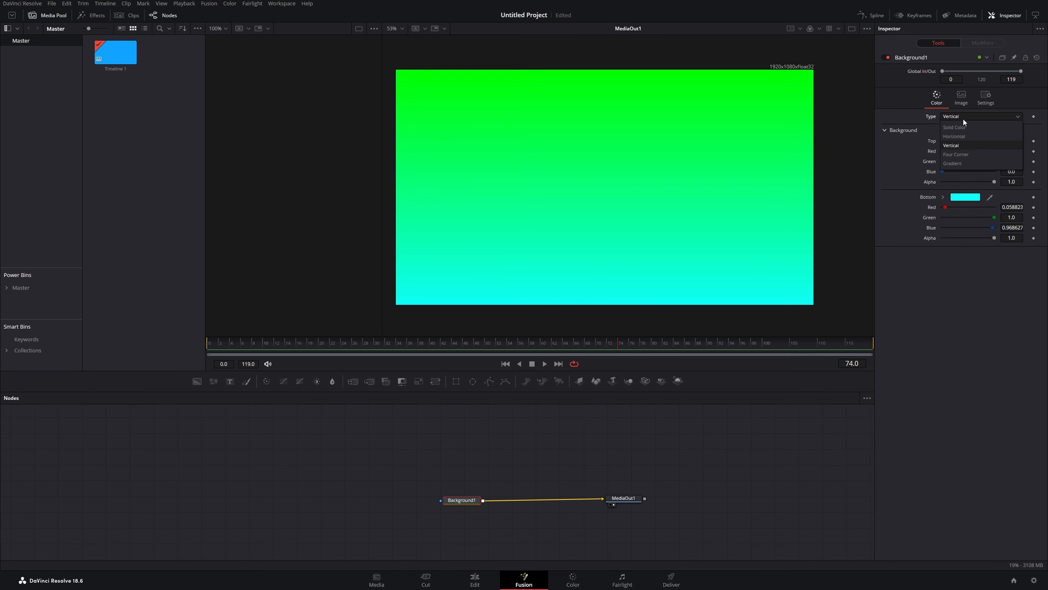
{"action": "left_click", "coordinate": [964, 155]}
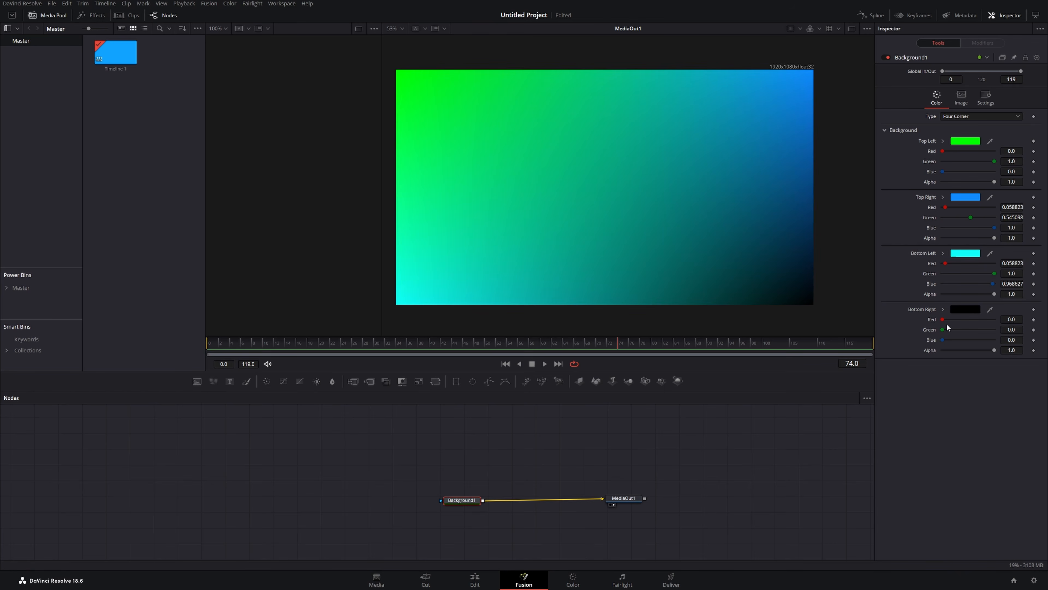
{"action": "left_click_drag", "start_coordinate": [945, 319], "coordinate": [994, 319]}
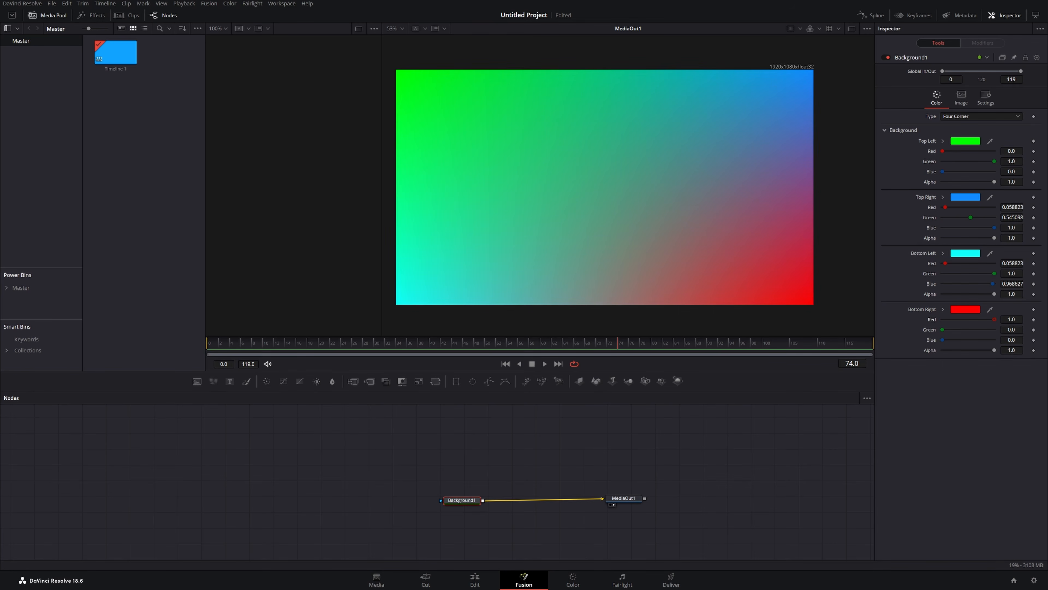
{"action": "left_click", "coordinate": [943, 262]}
{"action": "mouse_move", "coordinate": [954, 208]}
{"action": "left_mouse_down"}
{"action": "mouse_move", "coordinate": [979, 209]}
{"action": "mouse_move", "coordinate": [963, 213]}
{"action": "left_mouse_up"}
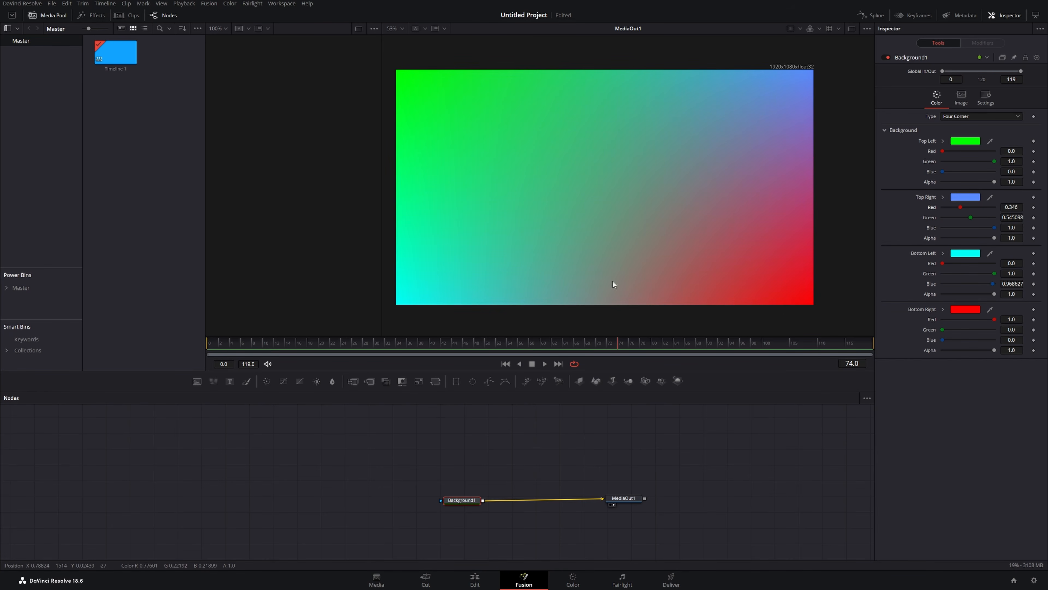
Change the background type to Gradient and place its start near X 0.79, Y 1.04 and its end near X 0.95, Y -0.10
{"action": "left_click", "coordinate": [949, 118]}
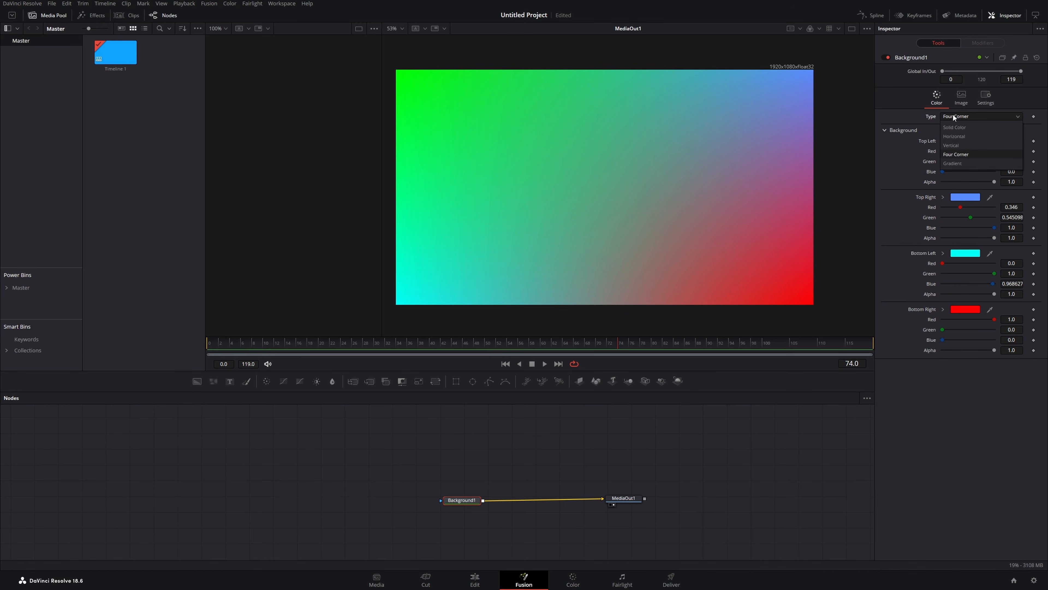
{"action": "left_click", "coordinate": [964, 163]}
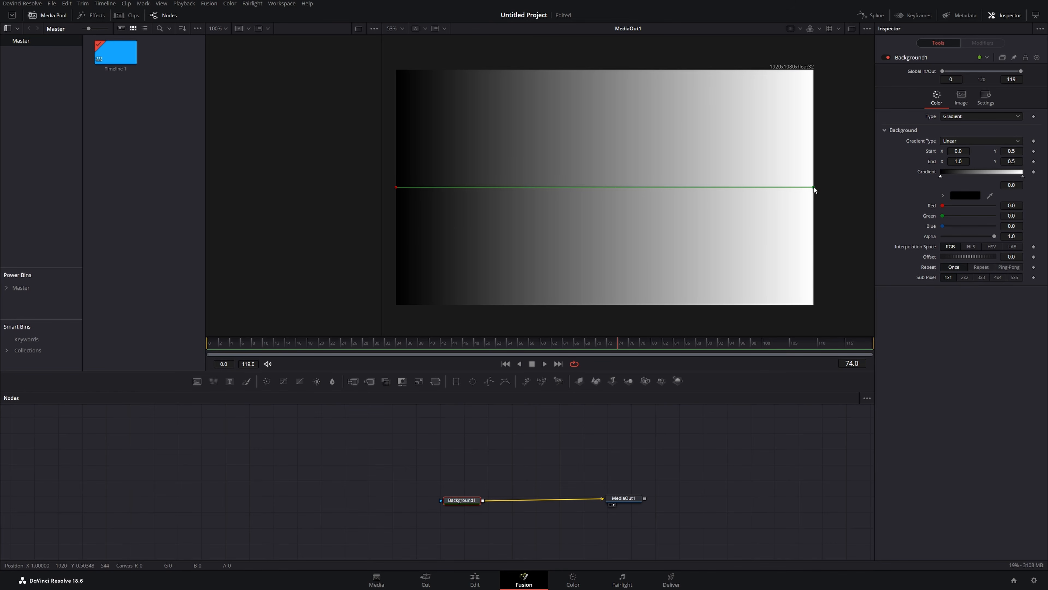
{"action": "left_click_drag", "start_coordinate": [812, 190], "coordinate": [793, 284]}
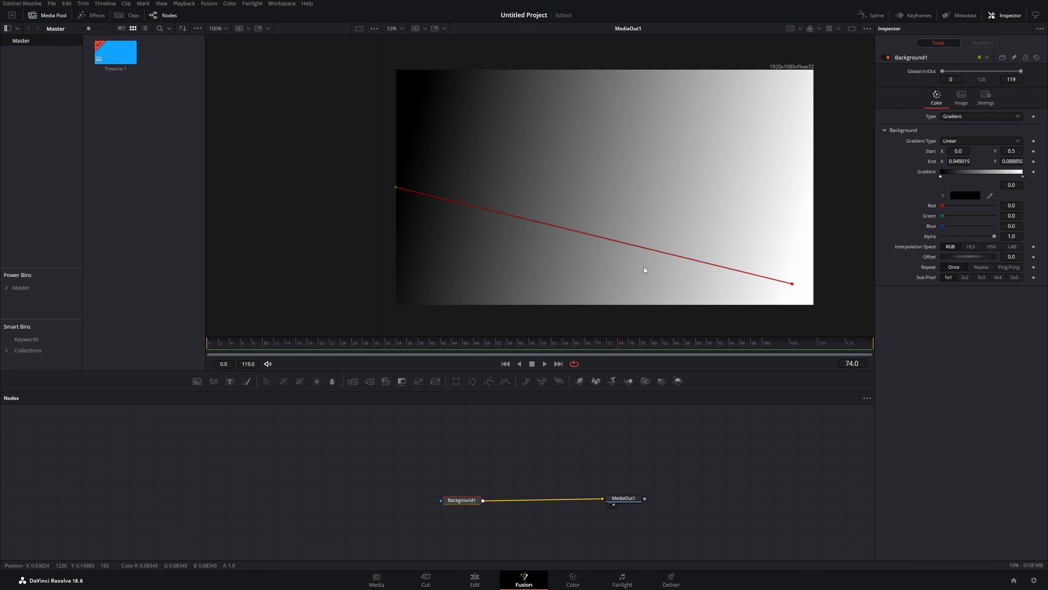
{"action": "left_click_drag", "start_coordinate": [396, 188], "coordinate": [725, 65]}
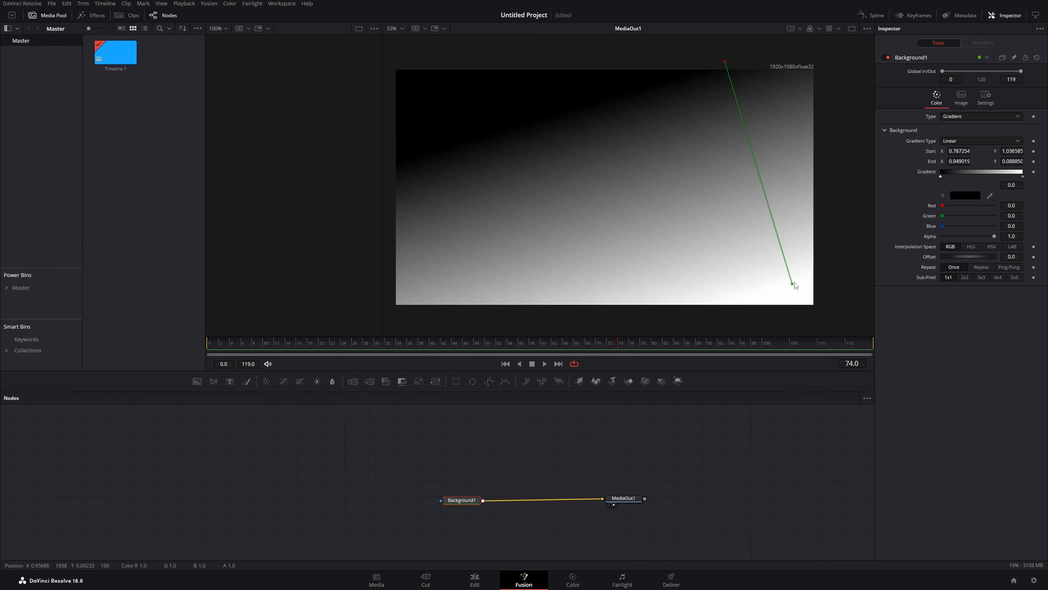
{"action": "left_click_drag", "start_coordinate": [792, 284], "coordinate": [793, 329]}
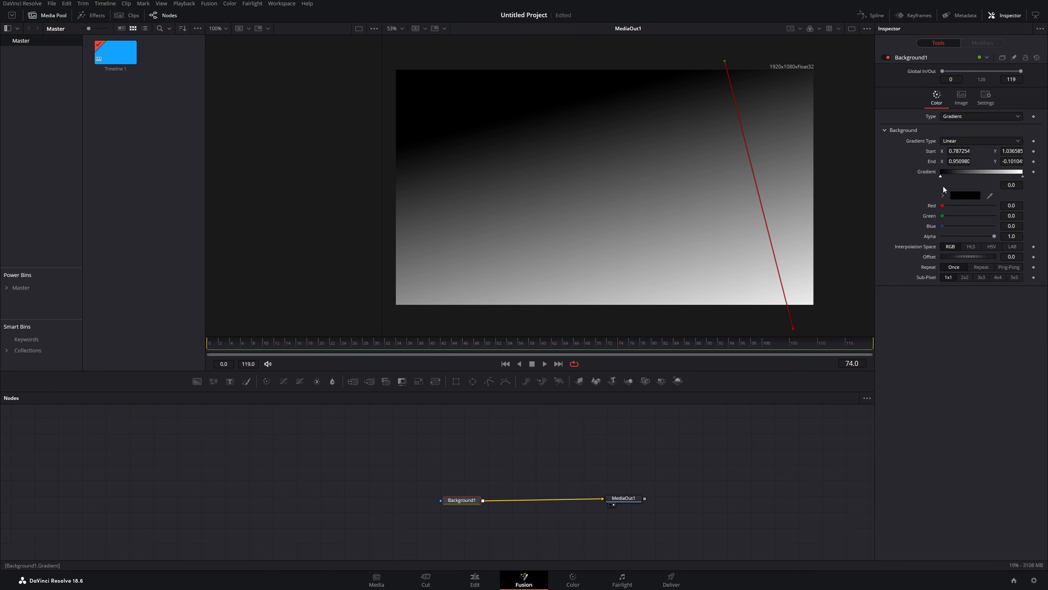
Set the gradient's starting stop to light blue with red 0.145098, green 0.8 and blue 1.0
{"action": "left_click", "coordinate": [1022, 177]}
{"action": "left_click", "coordinate": [940, 177]}
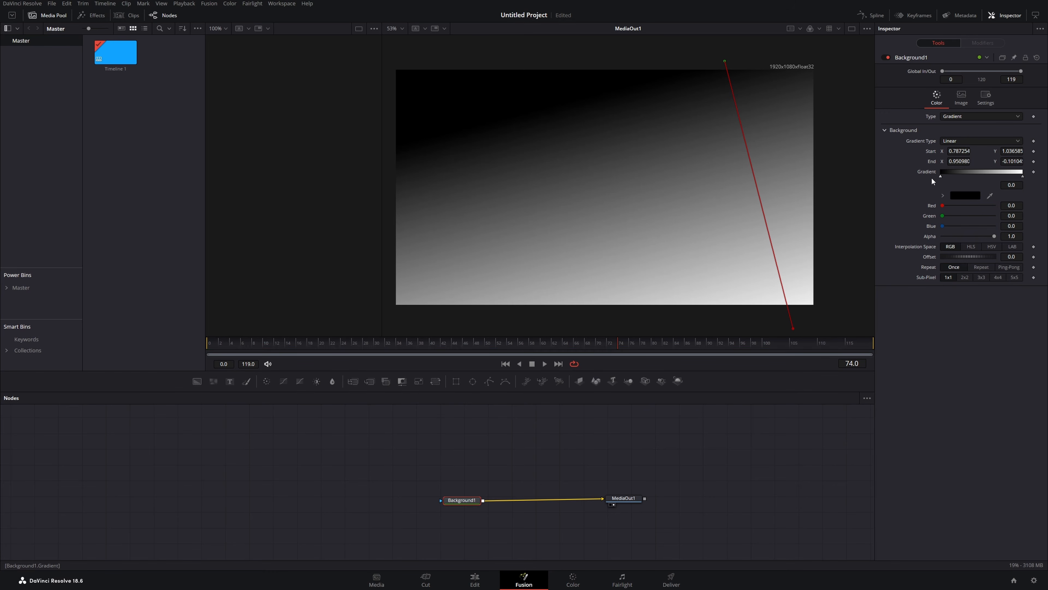
{"action": "left_click", "coordinate": [967, 198]}
{"action": "left_click_drag", "start_coordinate": [528, 254], "coordinate": [560, 234]}
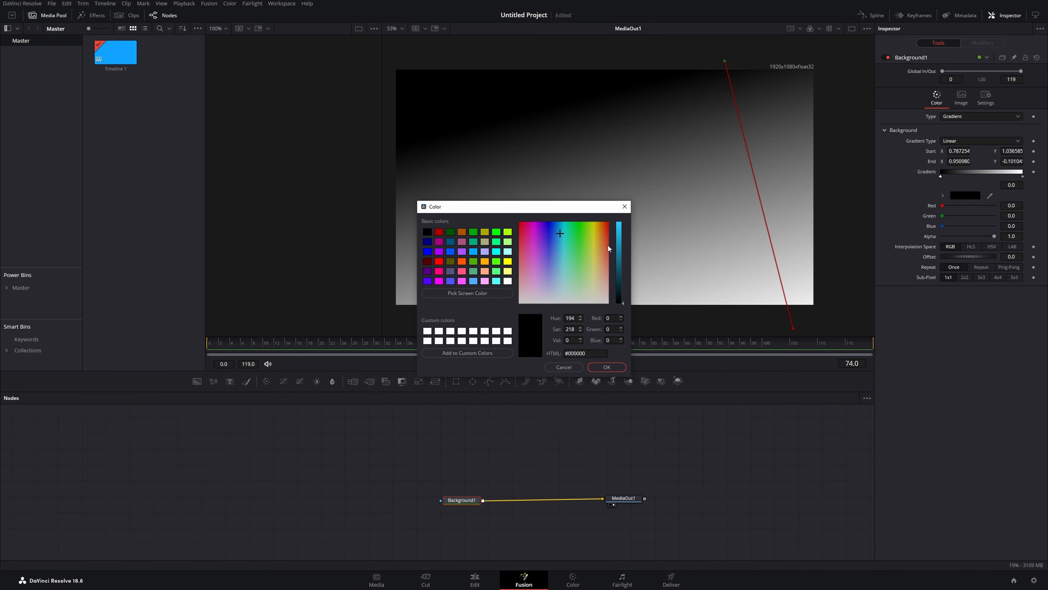
{"action": "left_click", "coordinate": [619, 225]}
{"action": "left_click", "coordinate": [607, 367]}
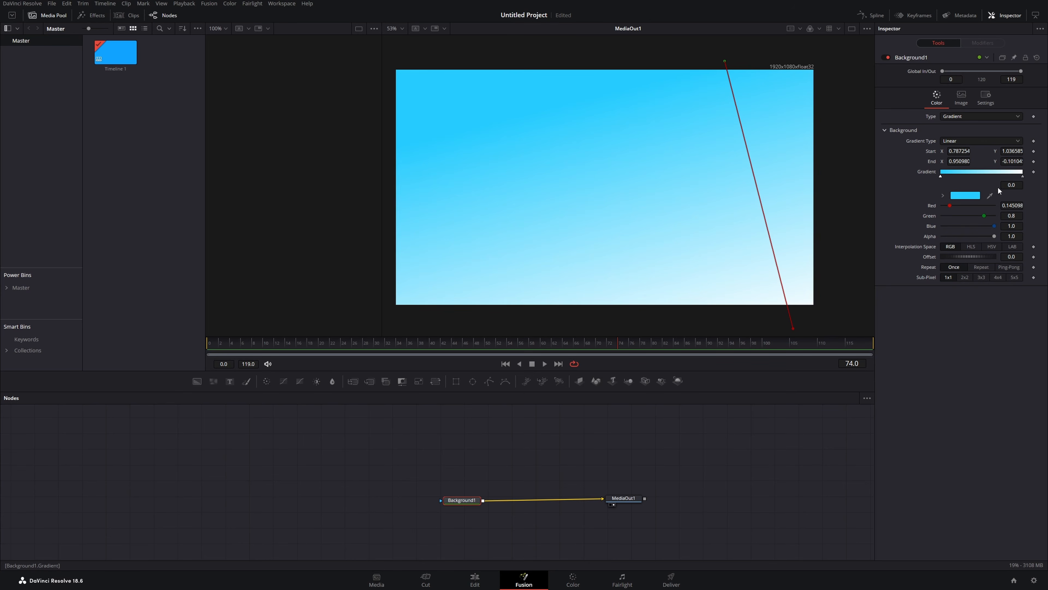
Set the gradient's end stop to red, #ff1c2b
{"action": "left_click", "coordinate": [1023, 177]}
{"action": "left_click", "coordinate": [965, 195]}
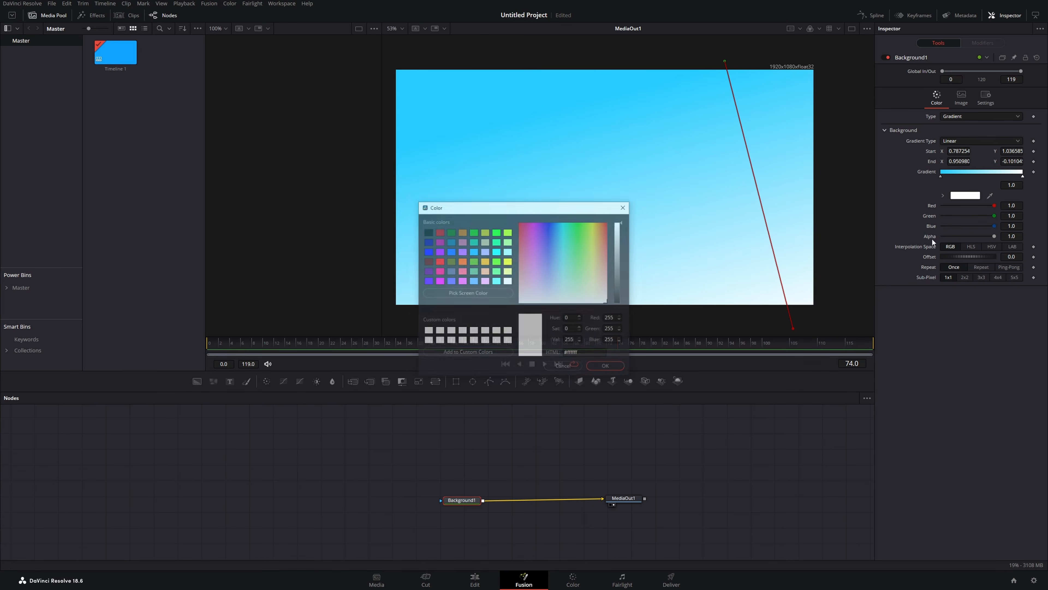
{"action": "left_click_drag", "start_coordinate": [543, 264], "coordinate": [520, 231]}
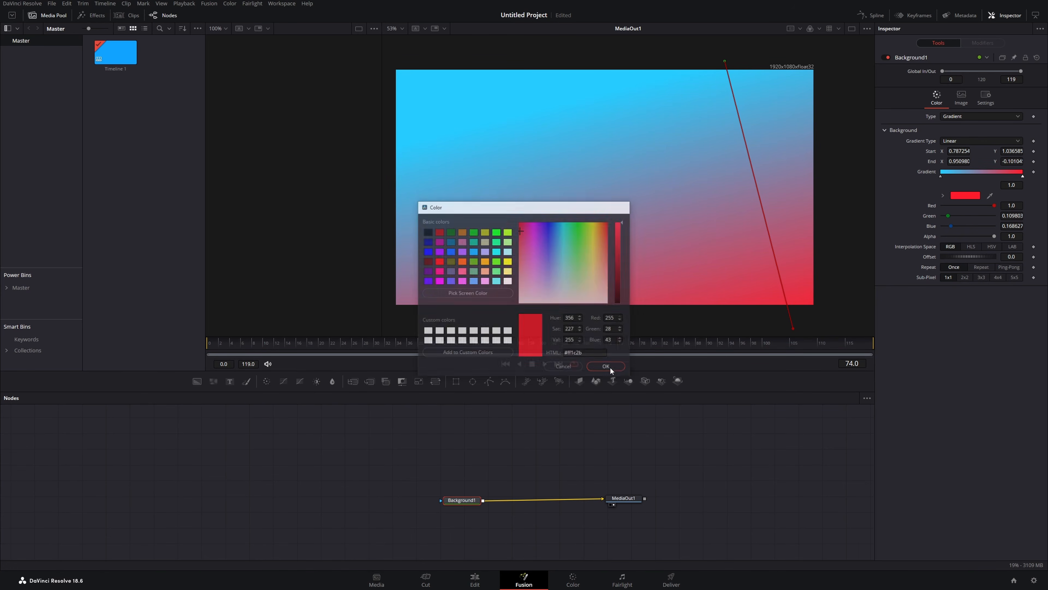
{"action": "left_click", "coordinate": [607, 367]}
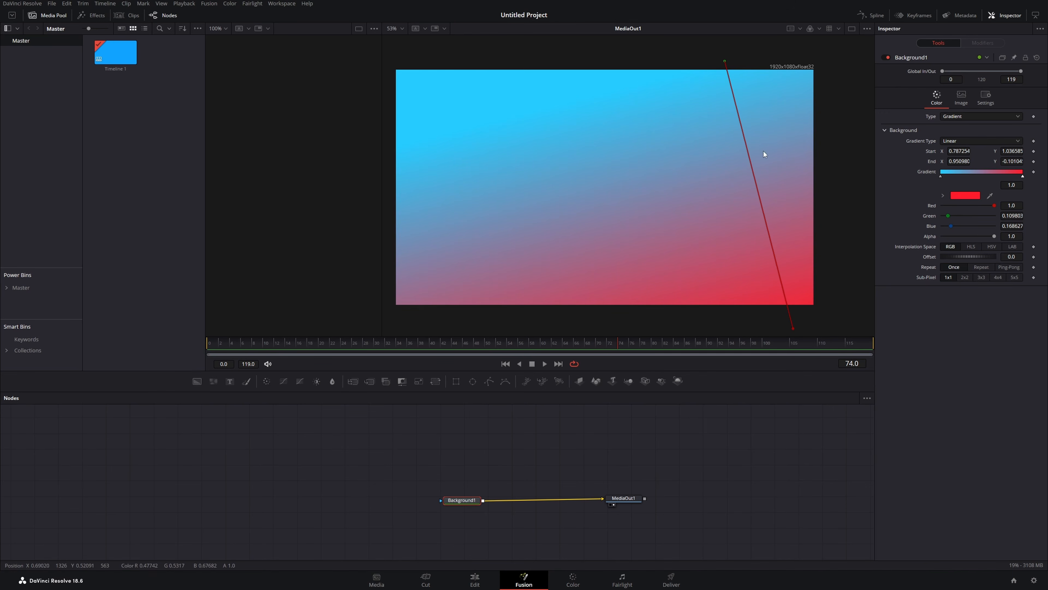
Add a green #11970f stop at about 0.49 and reposition the gradient from about X 0.14, Y 0.78 to X 0.94, Y 0.58
{"action": "left_click", "coordinate": [981, 175]}
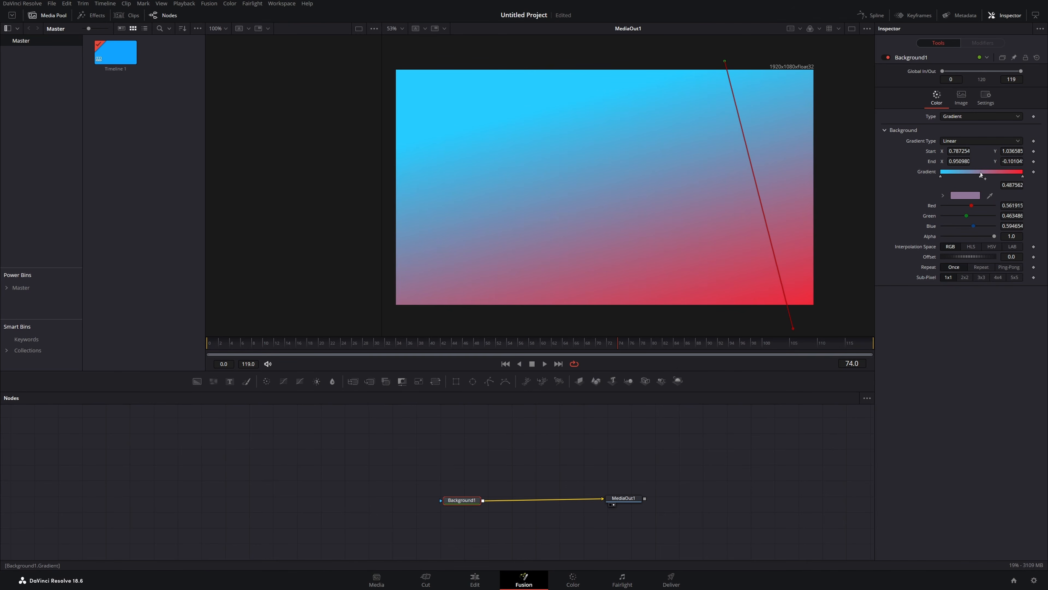
{"action": "left_click", "coordinate": [967, 196]}
{"action": "left_click_drag", "start_coordinate": [565, 274], "coordinate": [579, 231]}
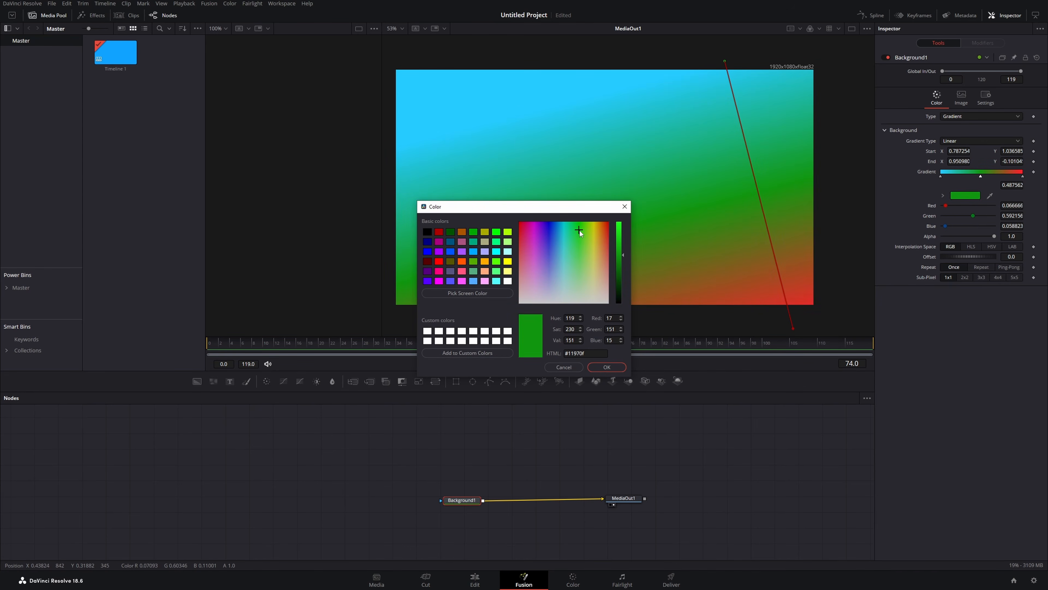
{"action": "left_click", "coordinate": [605, 366]}
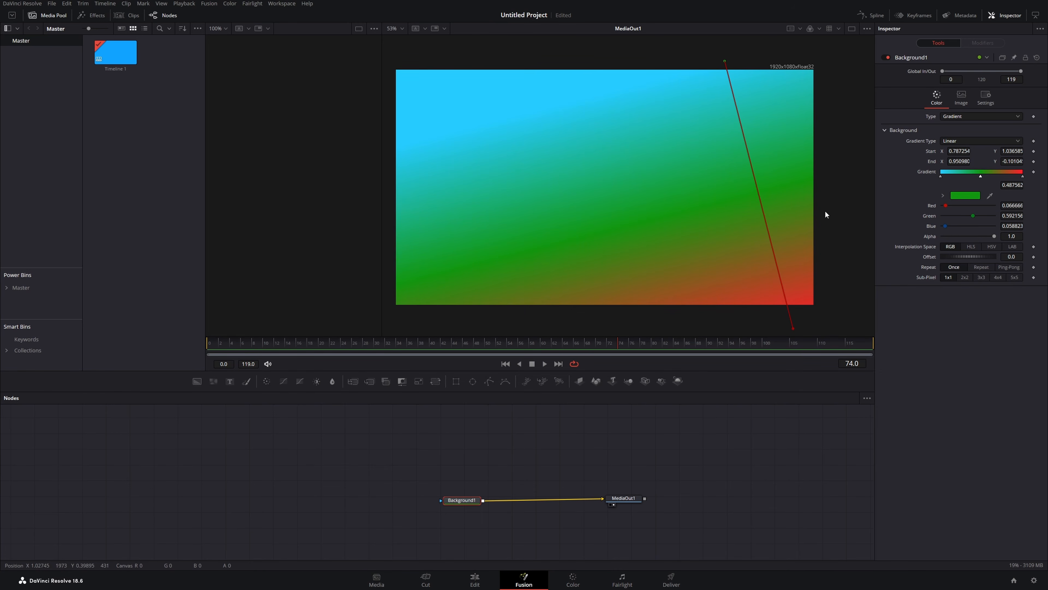
{"action": "left_click_drag", "start_coordinate": [724, 60], "coordinate": [456, 120]}
{"action": "left_click_drag", "start_coordinate": [793, 329], "coordinate": [789, 167]}
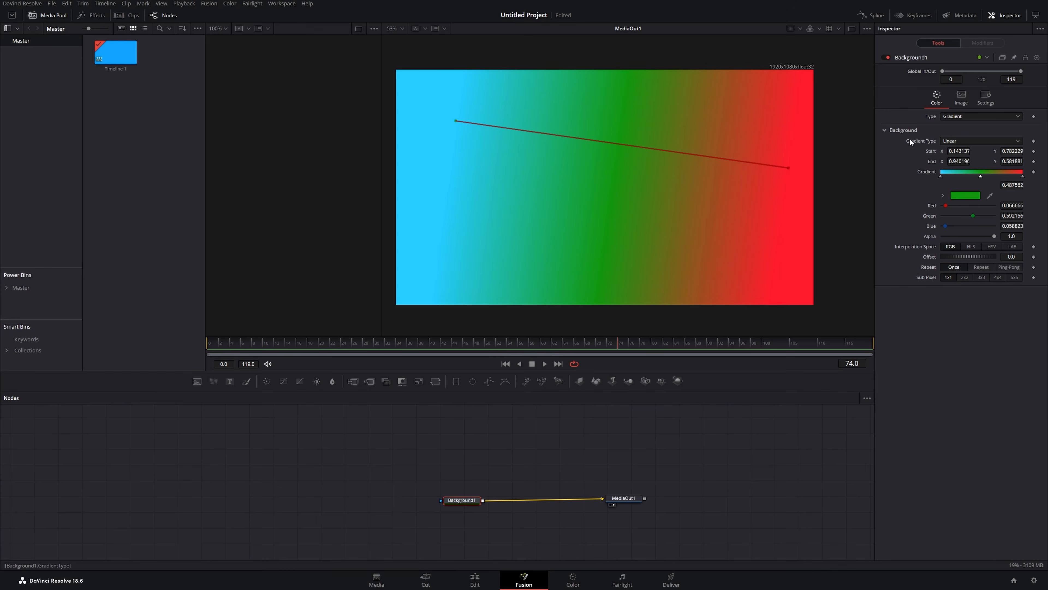
Change the gradient type to Reflect and move its start to about X 1.08, Y 0.06 and its end to about X 1.05, Y -0.12
{"action": "left_click", "coordinate": [964, 142]}
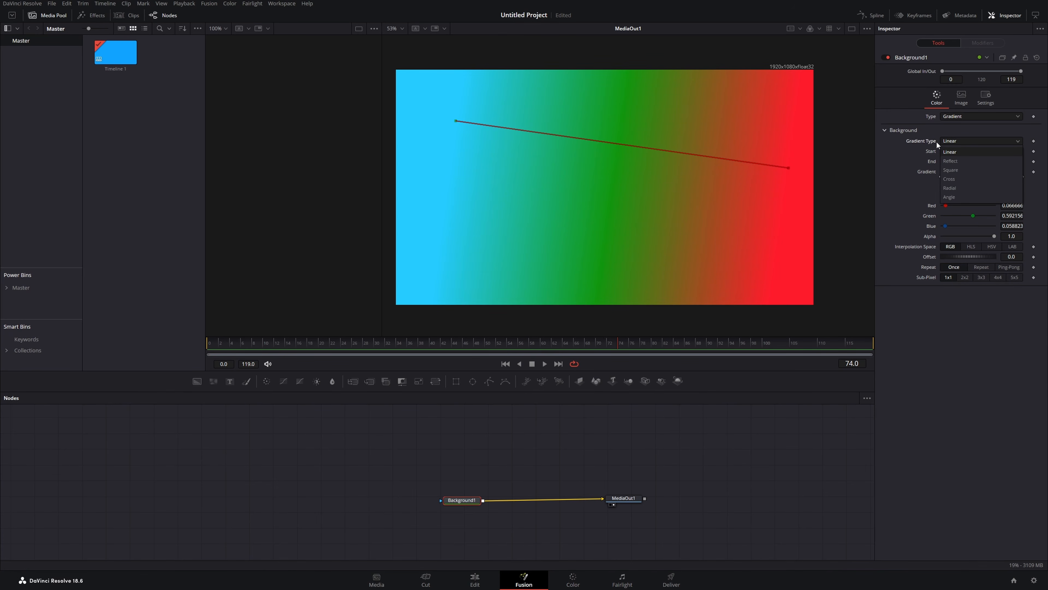
{"action": "left_click", "coordinate": [955, 162]}
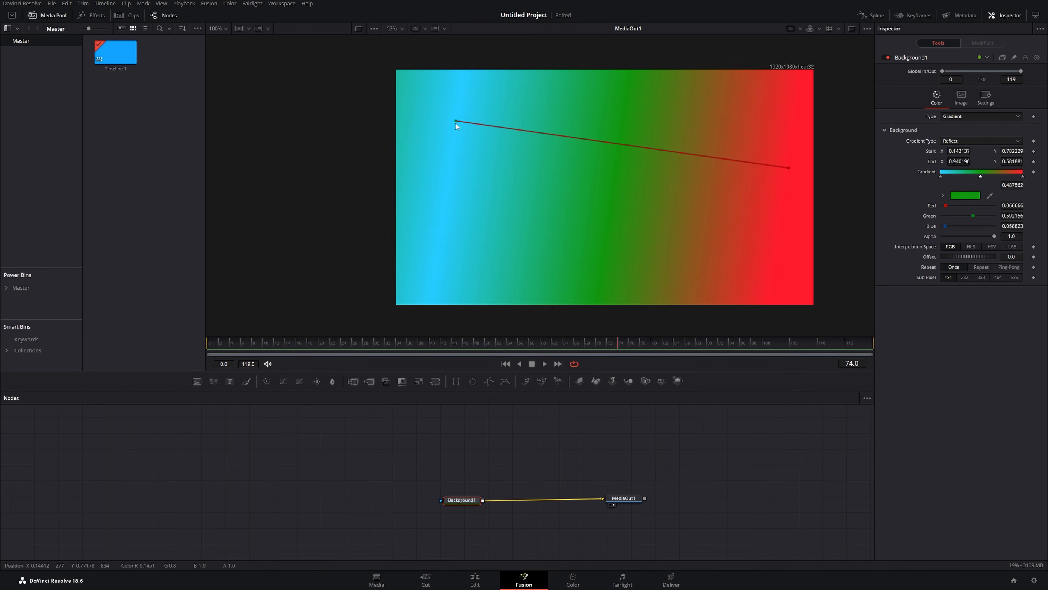
{"action": "left_click_drag", "start_coordinate": [455, 121], "coordinate": [615, 166]}
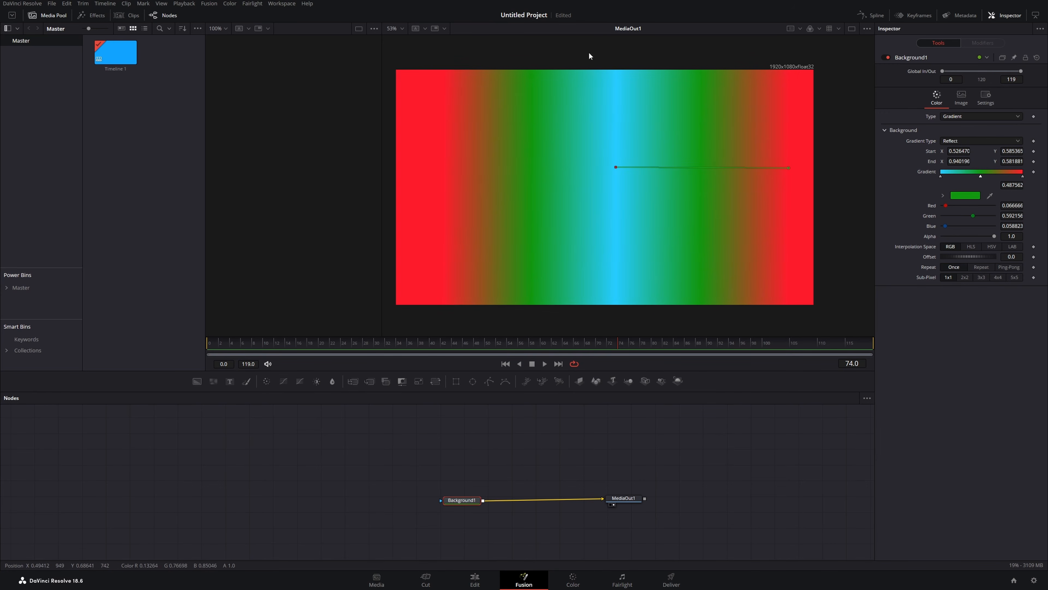
{"action": "left_click_drag", "start_coordinate": [789, 167], "coordinate": [832, 332]}
{"action": "left_click_drag", "start_coordinate": [617, 168], "coordinate": [847, 292]}
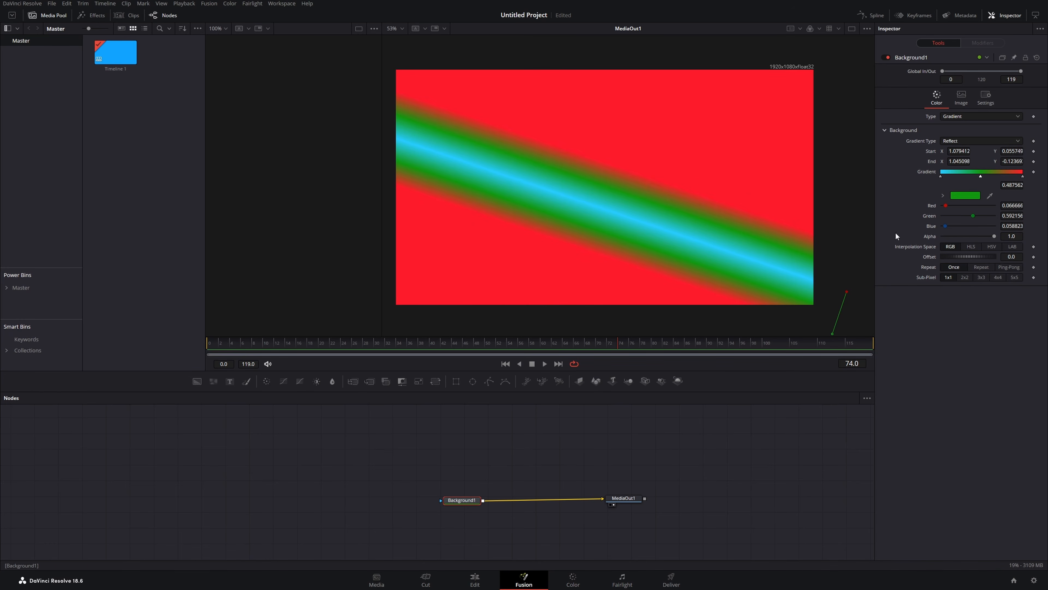
Change the gradient type to Square and move its end to about X 0.42, Y 0.41 and its start to about X 0.67, Y 0.42
{"action": "left_click", "coordinate": [950, 139]}
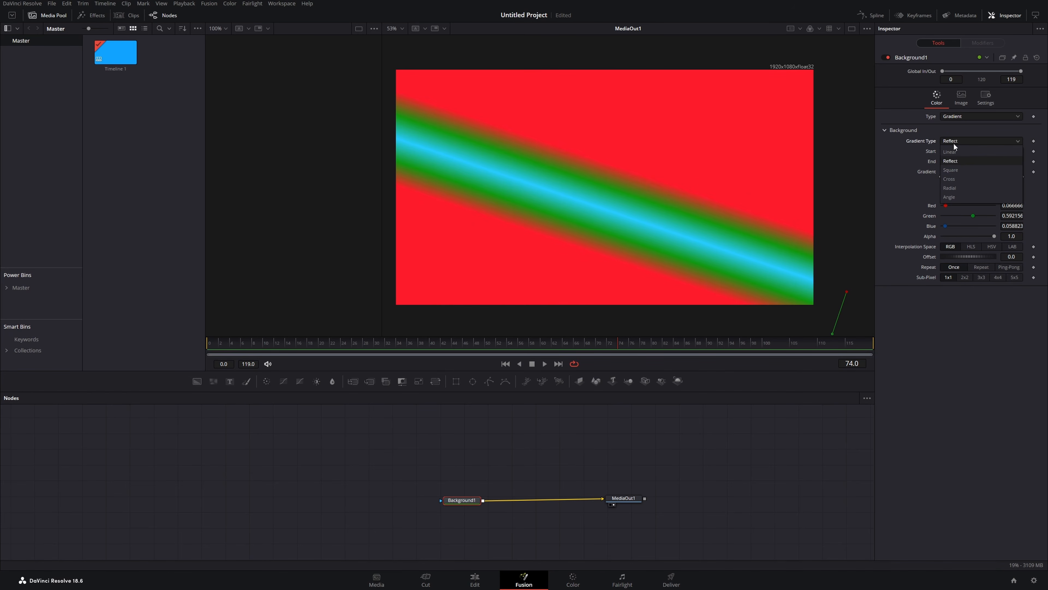
{"action": "left_click", "coordinate": [966, 169]}
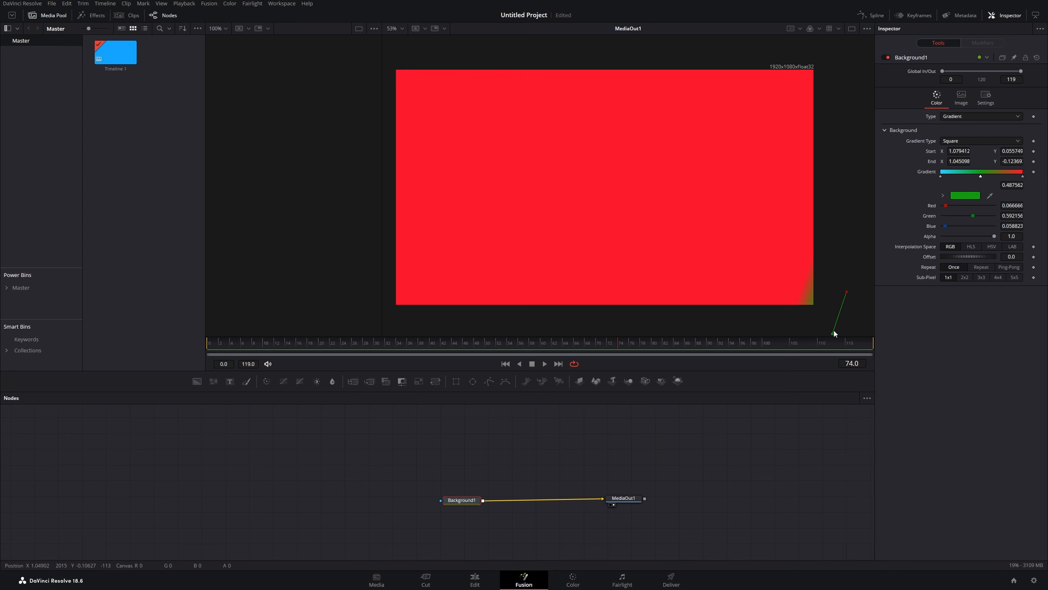
{"action": "left_click_drag", "start_coordinate": [834, 332], "coordinate": [573, 209]}
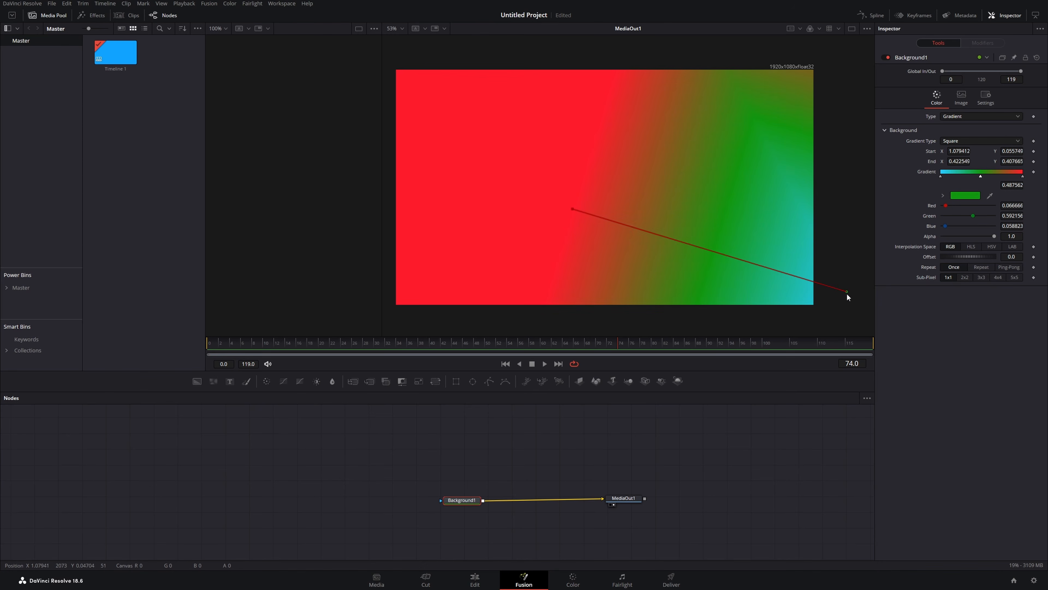
{"action": "left_click_drag", "start_coordinate": [846, 292], "coordinate": [678, 206]}
Change the gradient type to Cross and narrow its bands by moving the end point to about X 0.59, Y 0.43
{"action": "left_click", "coordinate": [958, 140]}
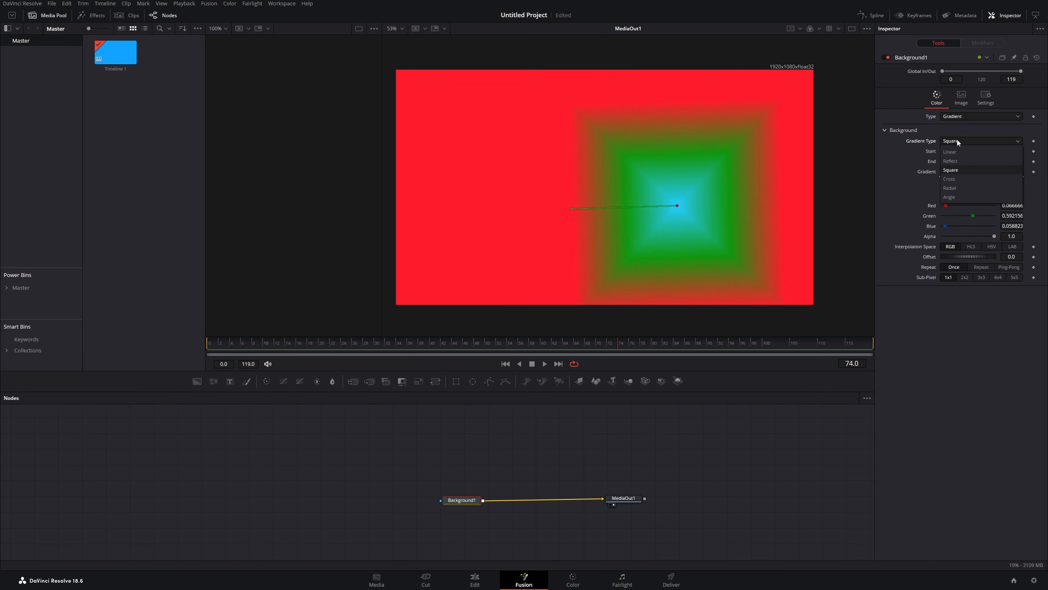
{"action": "left_click", "coordinate": [963, 176]}
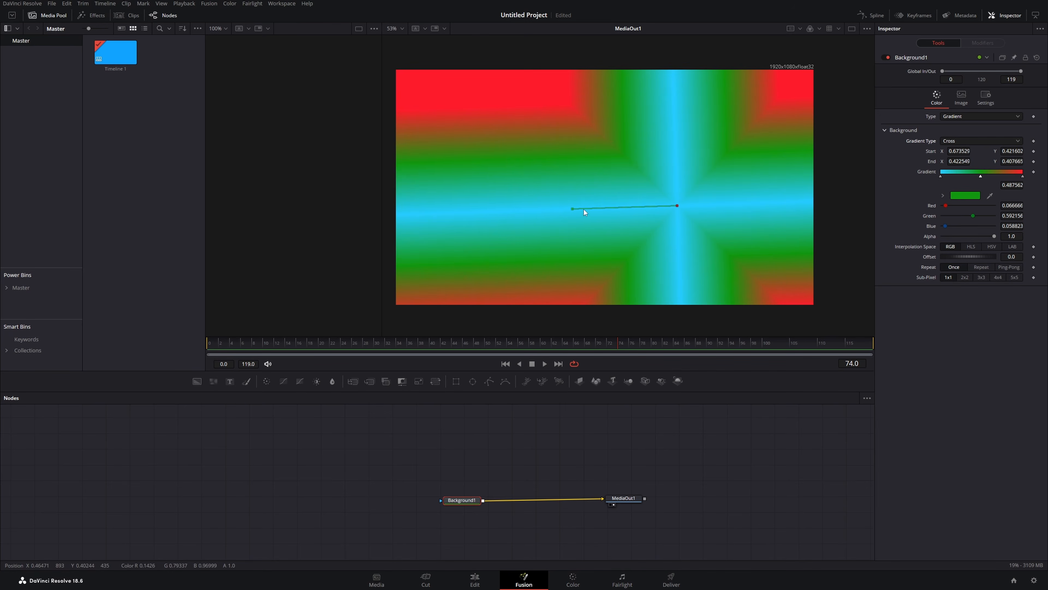
{"action": "left_click_drag", "start_coordinate": [572, 209], "coordinate": [643, 204]}
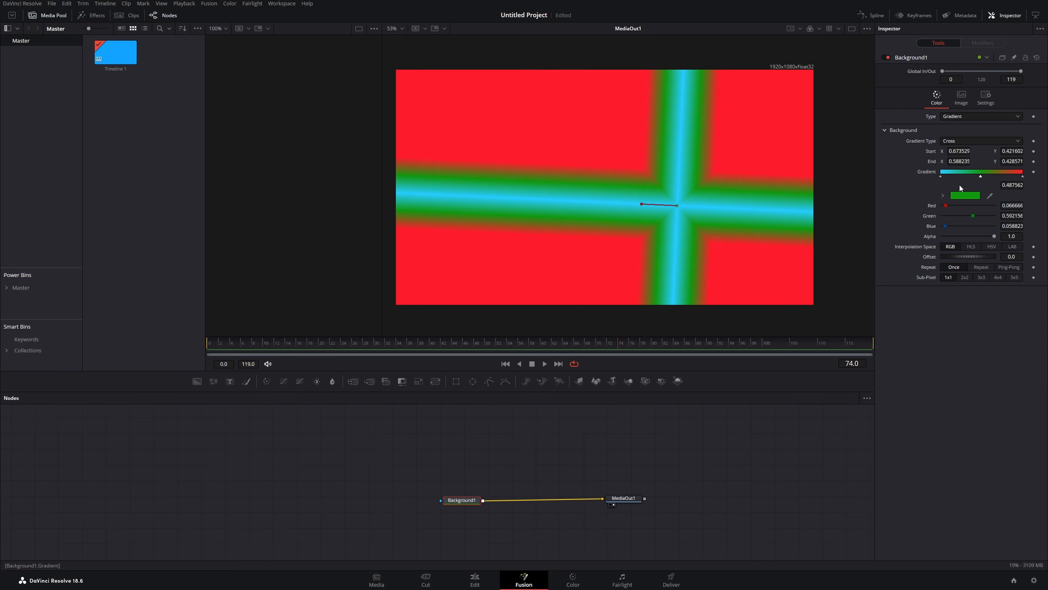
Change the gradient type to Radial, with its centre at about X 0.41, Y 0.59 and its end at about X 0.69, Y 0.20
{"action": "left_click", "coordinate": [992, 141]}
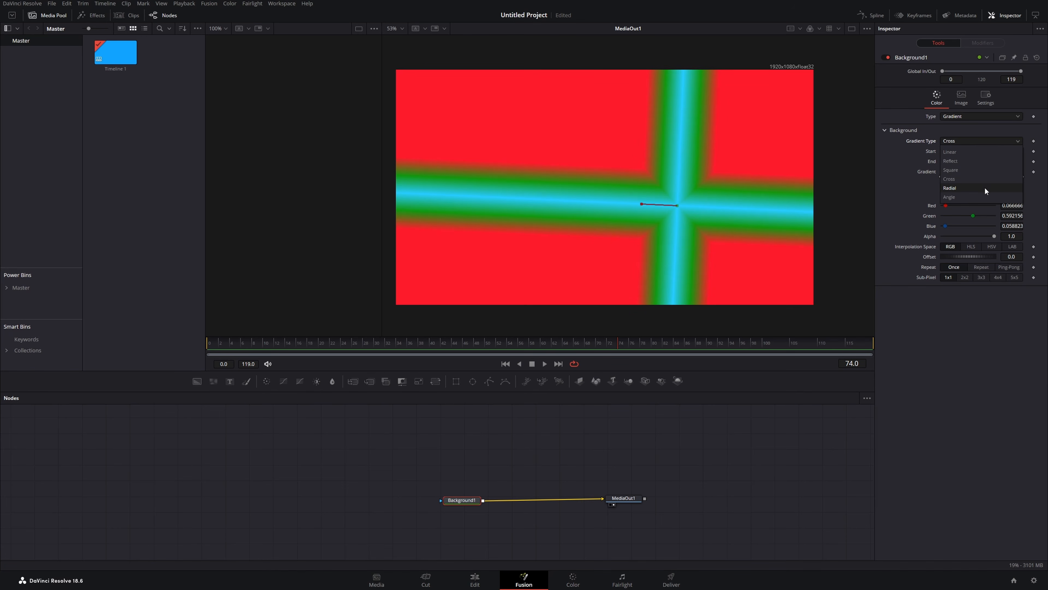
{"action": "left_click", "coordinate": [984, 187]}
{"action": "left_click_drag", "start_coordinate": [677, 206], "coordinate": [540, 150]}
{"action": "left_click_drag", "start_coordinate": [642, 205], "coordinate": [682, 259]}
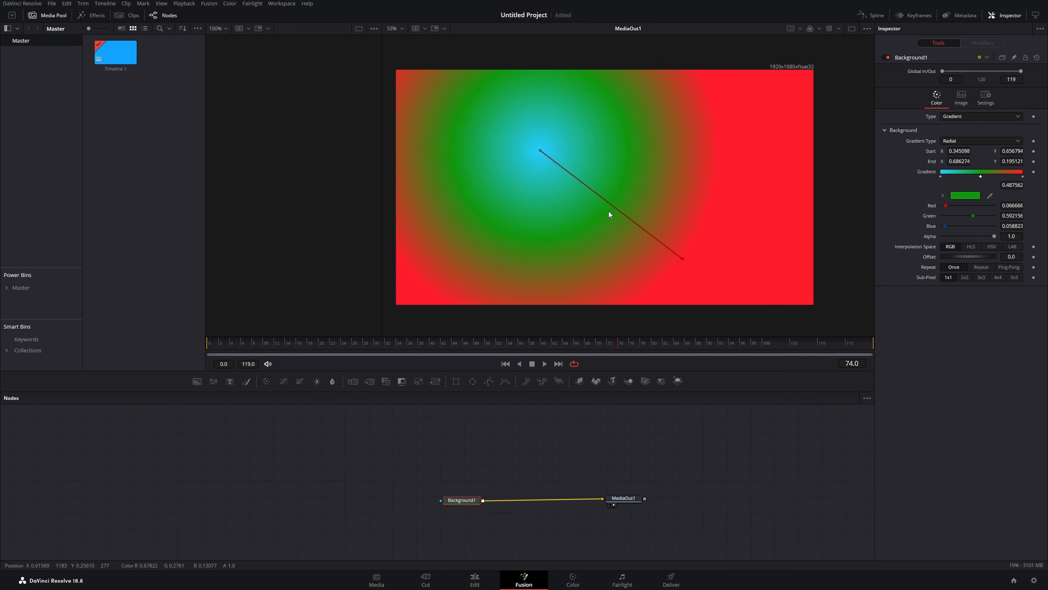
{"action": "left_click_drag", "start_coordinate": [541, 152], "coordinate": [568, 167]}
Change the gradient type to Angle and rotate its end point until the blue-red dividing line is nearly horizontal
{"action": "left_click", "coordinate": [957, 140]}
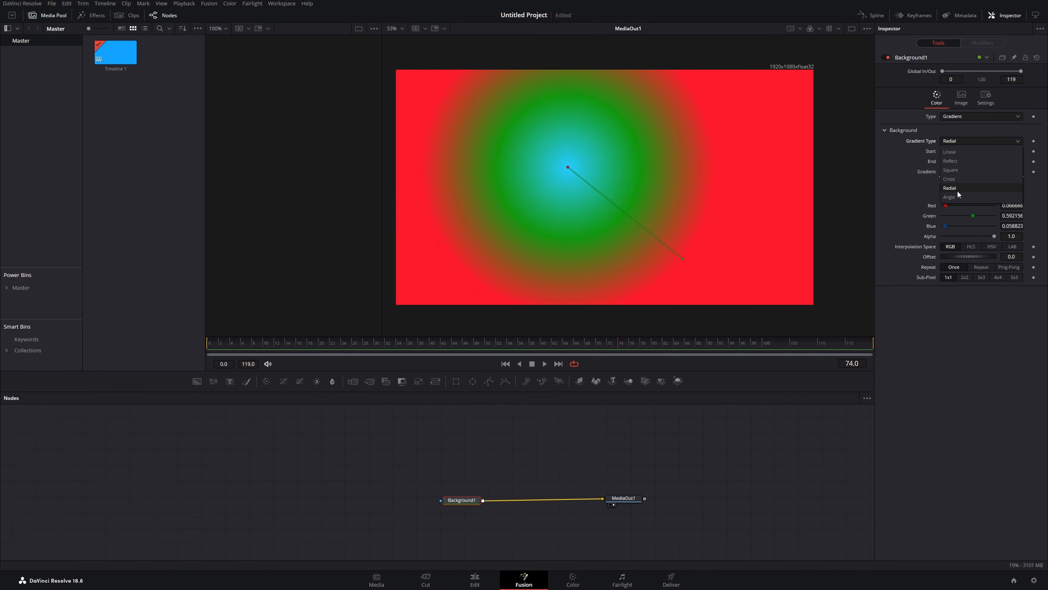
{"action": "left_click", "coordinate": [954, 197]}
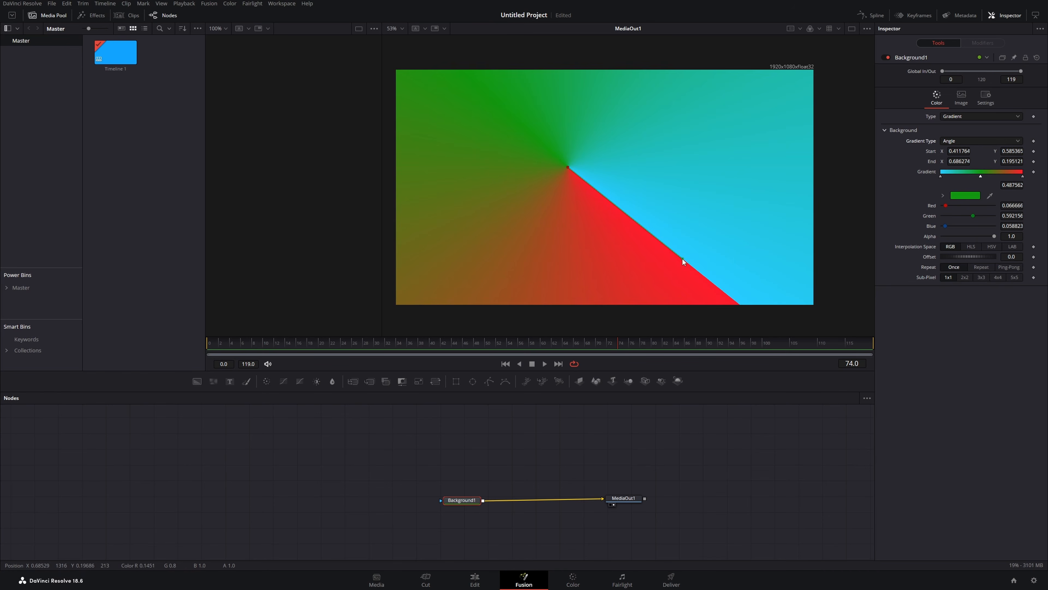
{"action": "left_click_drag", "start_coordinate": [682, 258], "coordinate": [788, 174]}
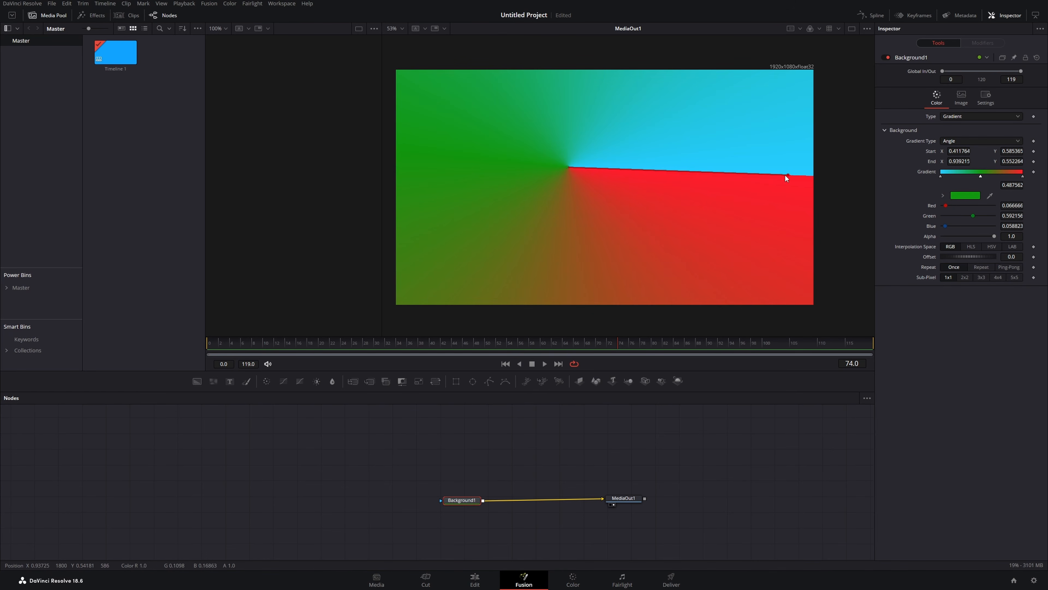
{"action": "left_click_drag", "start_coordinate": [787, 174], "coordinate": [798, 169]}
Change the gradient type back to Radial and move its end point to about X 0.75, Y 0.51
{"action": "left_click", "coordinate": [957, 141]}
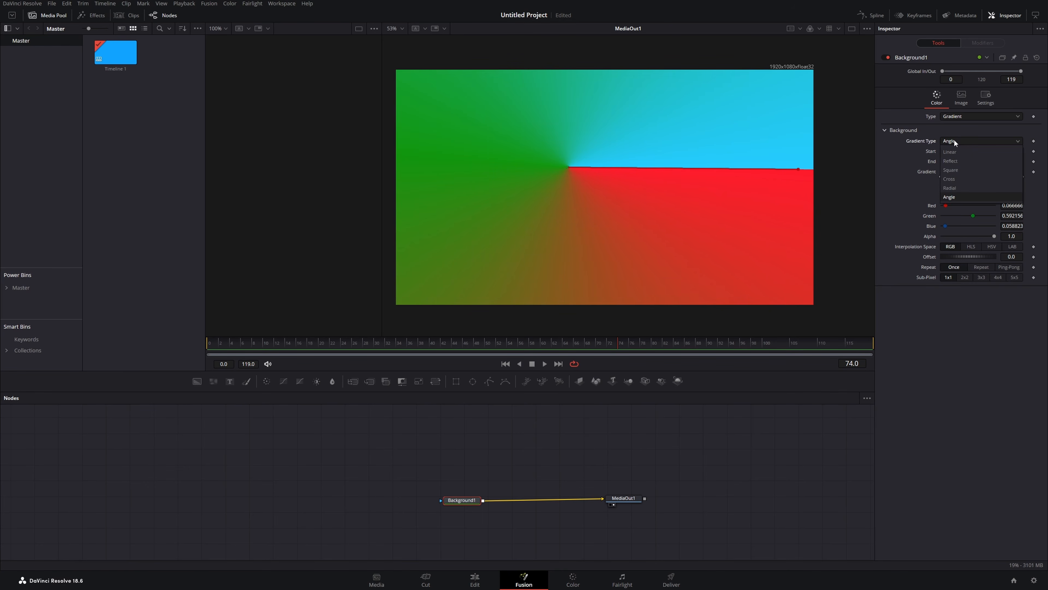
{"action": "left_click", "coordinate": [958, 188]}
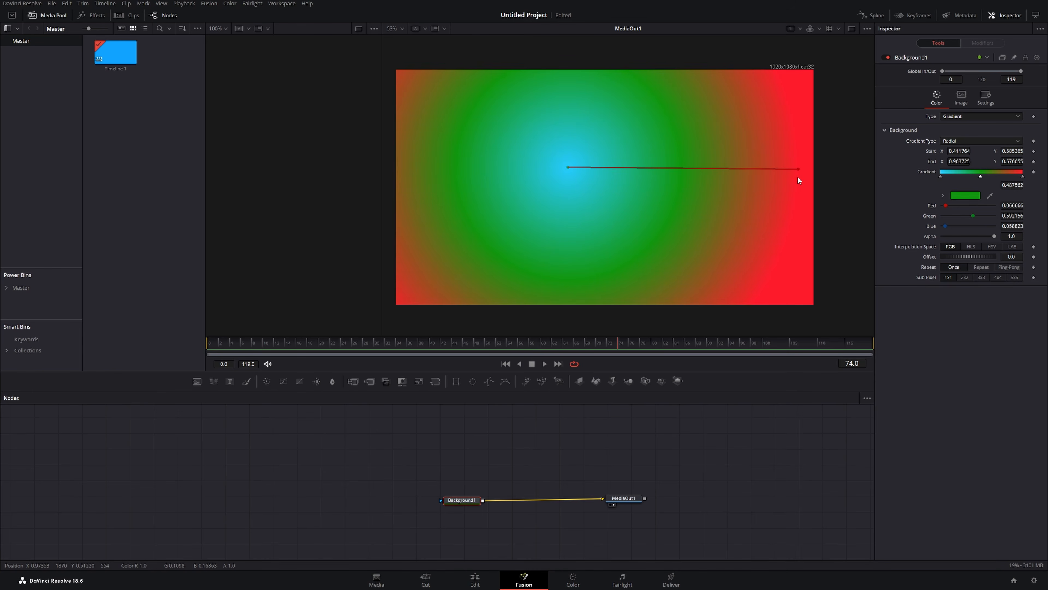
{"action": "left_click_drag", "start_coordinate": [798, 169], "coordinate": [709, 185]}
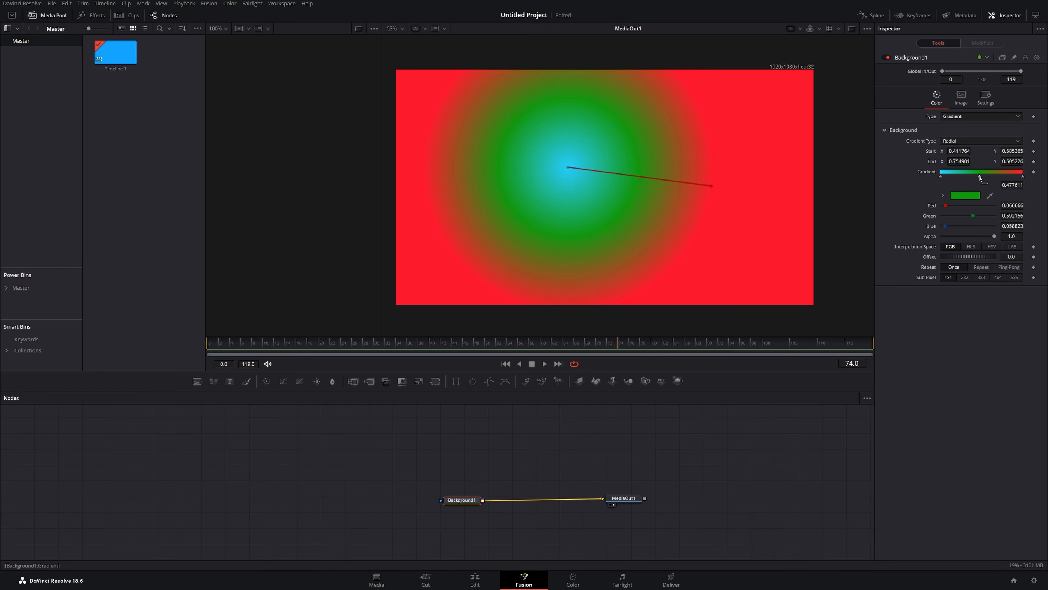
Move the gradient's green colour stop to 1.0 and inspect the circle's outer edge up close
{"action": "left_click_drag", "start_coordinate": [981, 178], "coordinate": [1023, 182]}
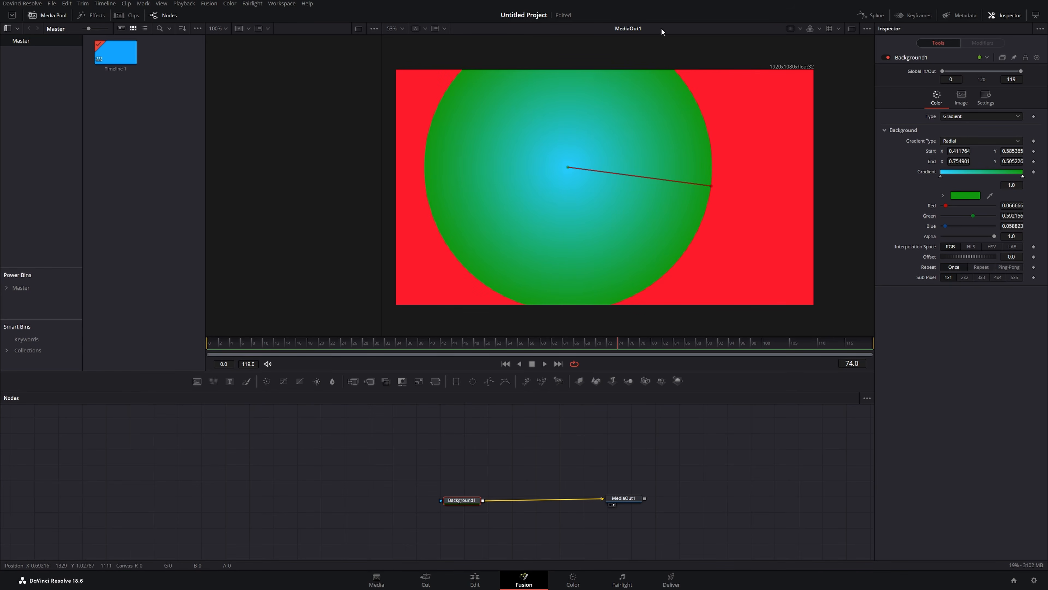
{"action": "scroll", "coordinate": [709, 222], "scroll_direction": "up", "scroll_amount": 2}
{"action": "scroll", "coordinate": [728, 290], "scroll_direction": "down", "scroll_amount": 2}
{"action": "scroll", "coordinate": [705, 230], "scroll_direction": "up", "scroll_amount": 2}
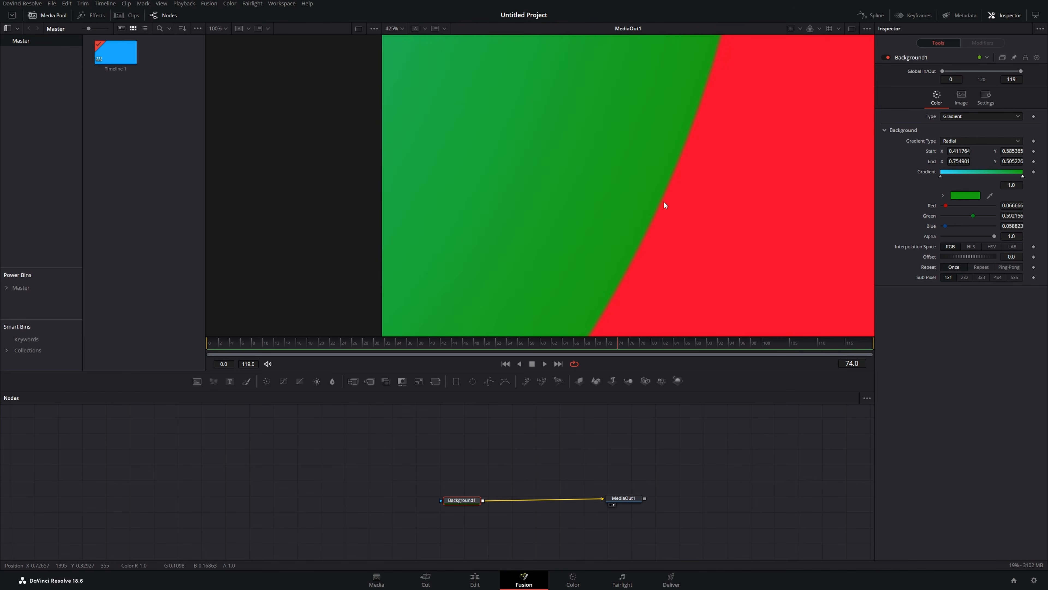
{"action": "scroll", "coordinate": [666, 202], "scroll_direction": "down", "scroll_amount": 1}
{"action": "scroll", "coordinate": [669, 203], "scroll_direction": "down", "scroll_amount": 3}
{"action": "scroll", "coordinate": [660, 190], "scroll_direction": "up", "scroll_amount": 2}
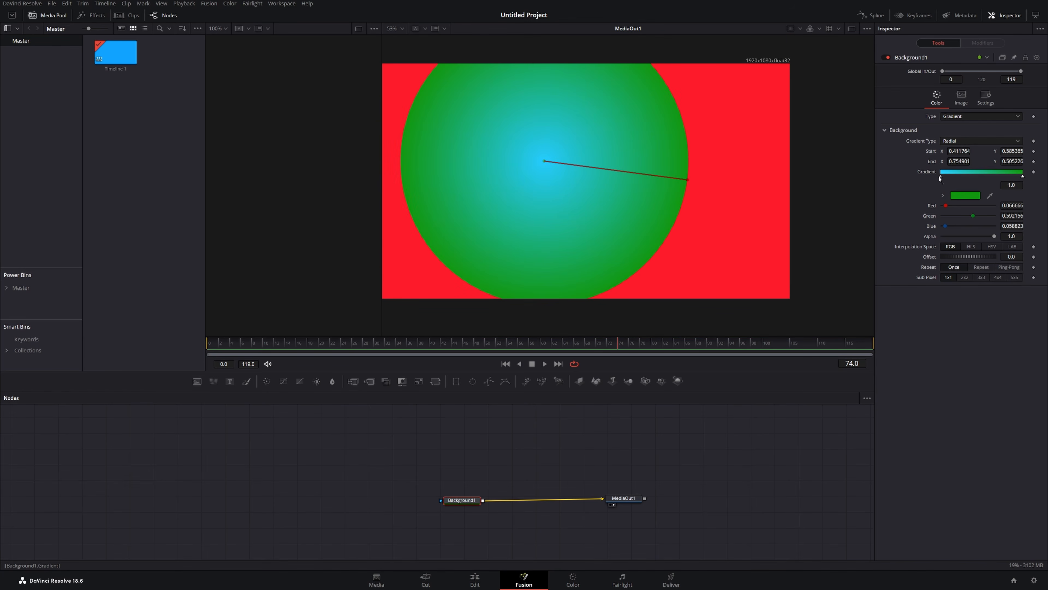
Move the gradient's blue colour stop to about 0.64 to enlarge the circle's solid blue centre
{"action": "left_click_drag", "start_coordinate": [939, 177], "coordinate": [993, 175]}
{"action": "scroll", "coordinate": [620, 151], "scroll_direction": "down", "scroll_amount": 1}
{"action": "left_click_drag", "start_coordinate": [620, 151], "coordinate": [605, 172]}
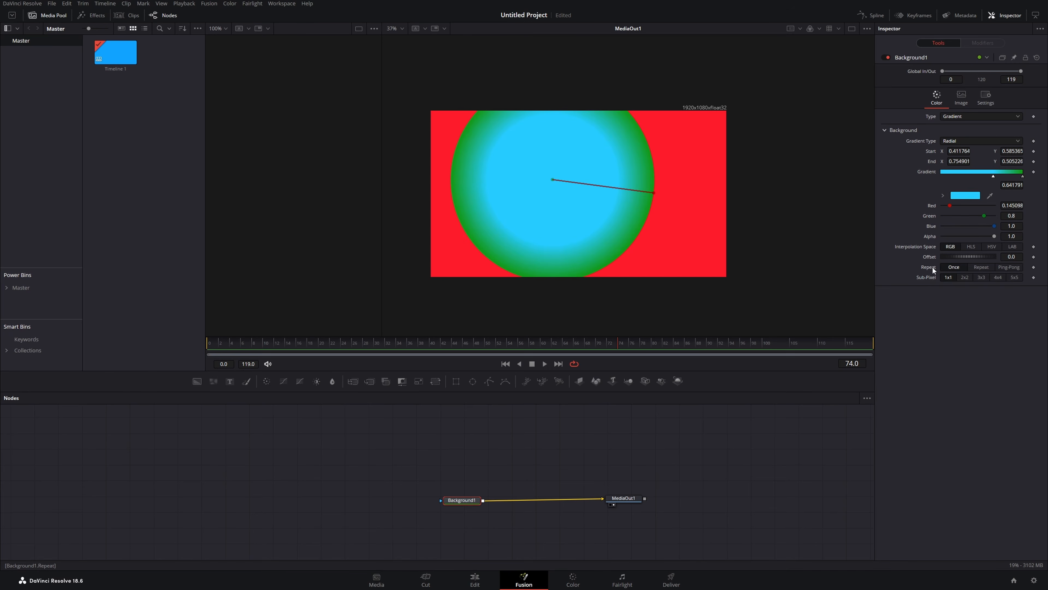
Set the gradient's repeat mode to Repeat and tighten the rings by moving the end point to about X 0.44, Y 0.59
{"action": "left_click", "coordinate": [986, 268]}
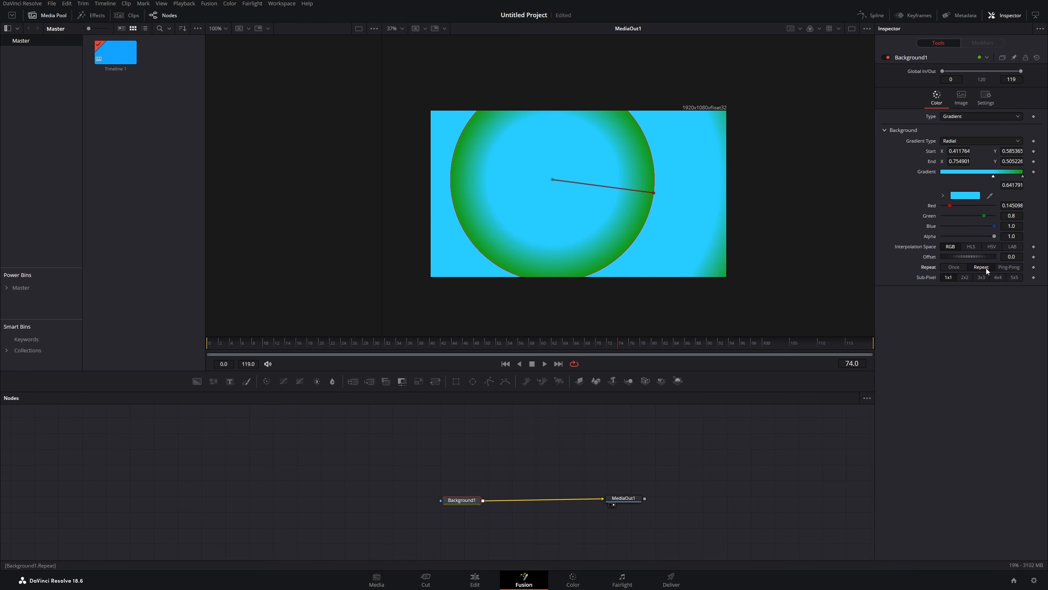
{"action": "scroll", "coordinate": [617, 200], "scroll_direction": "down", "scroll_amount": 2}
{"action": "scroll", "coordinate": [618, 199], "scroll_direction": "up", "scroll_amount": 2}
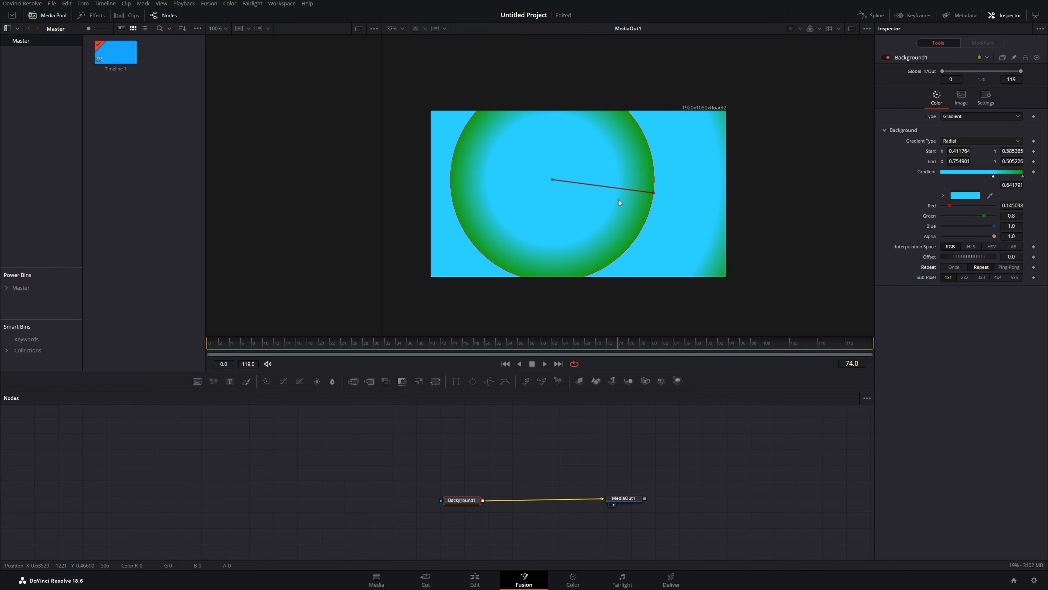
{"action": "left_click_drag", "start_coordinate": [653, 192], "coordinate": [558, 180]}
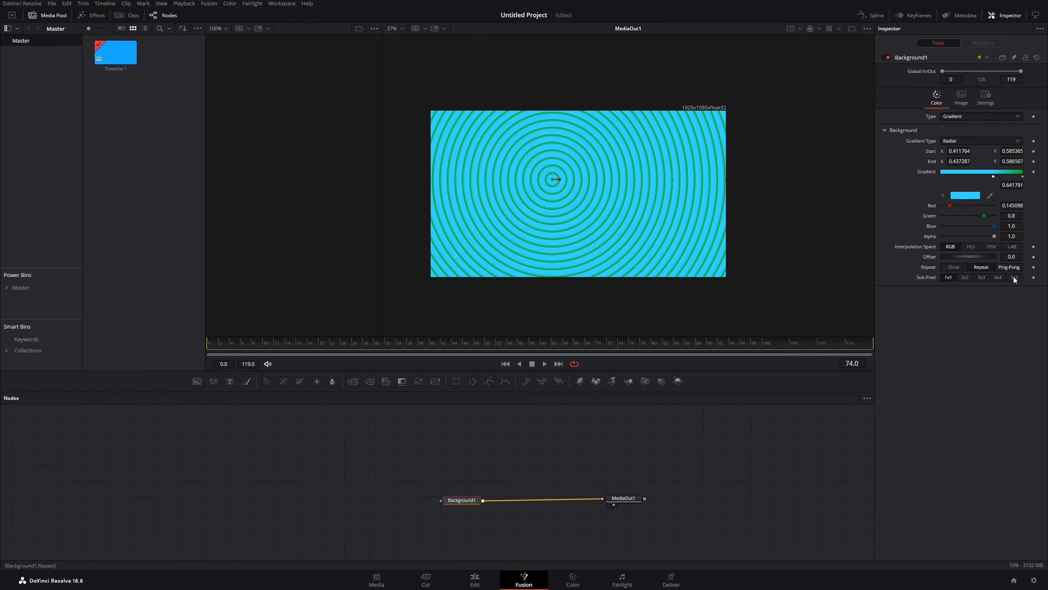
Switch the repeat mode to Ping-Pong and move the green colour stop to about 0.65, right beside the blue stop
{"action": "left_click_drag", "start_coordinate": [1023, 178], "coordinate": [1000, 177]}
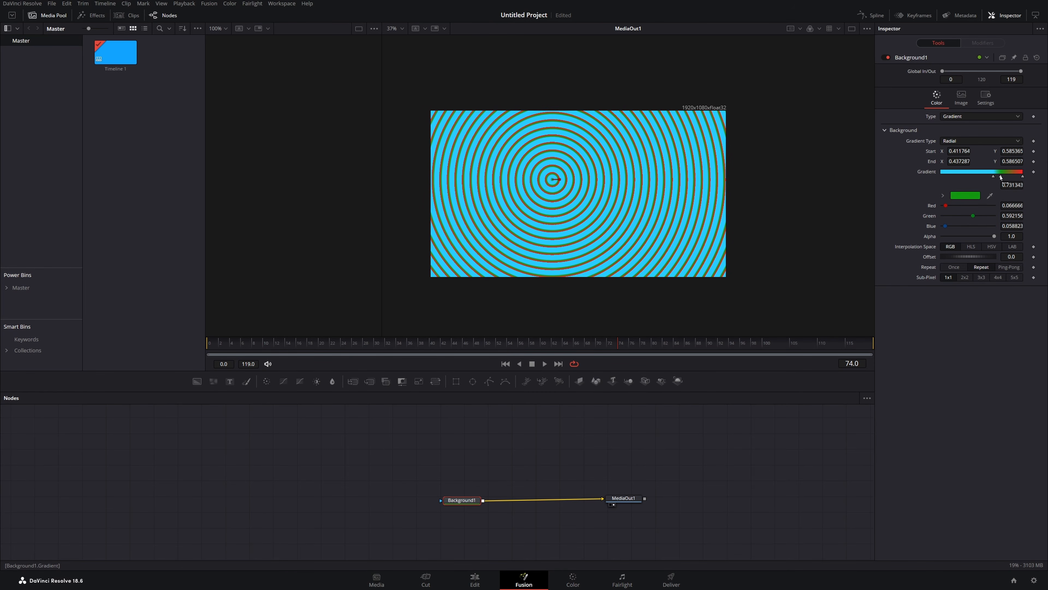
{"action": "left_click", "coordinate": [1007, 268]}
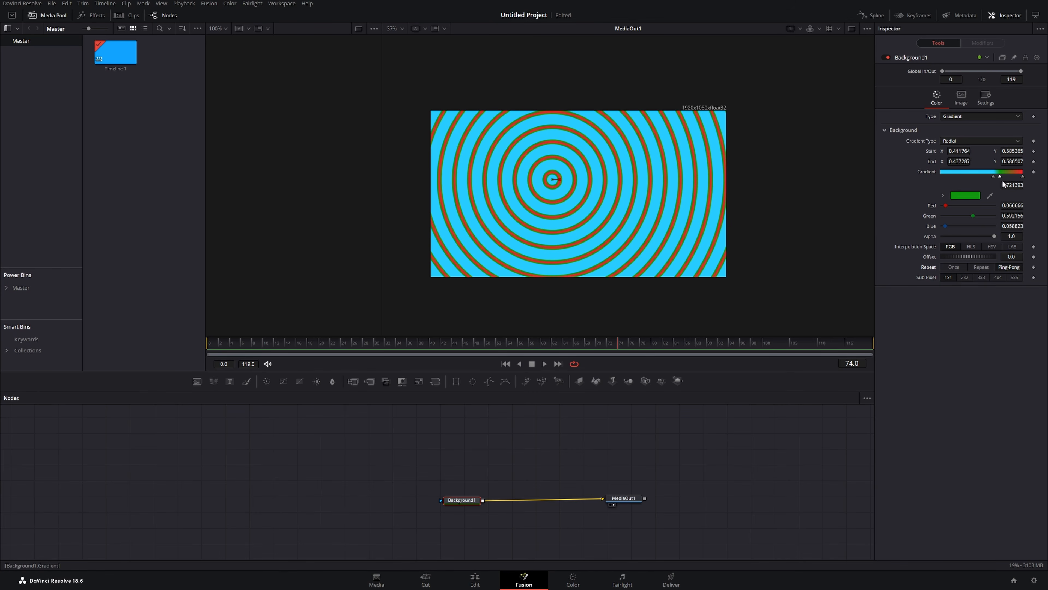
{"action": "left_click_drag", "start_coordinate": [1000, 176], "coordinate": [996, 177]}
Examine a ring's edge up close and set the gradient's Sub-Pixel quality to 5x5
{"action": "scroll", "coordinate": [621, 225], "scroll_direction": "up", "scroll_amount": 10}
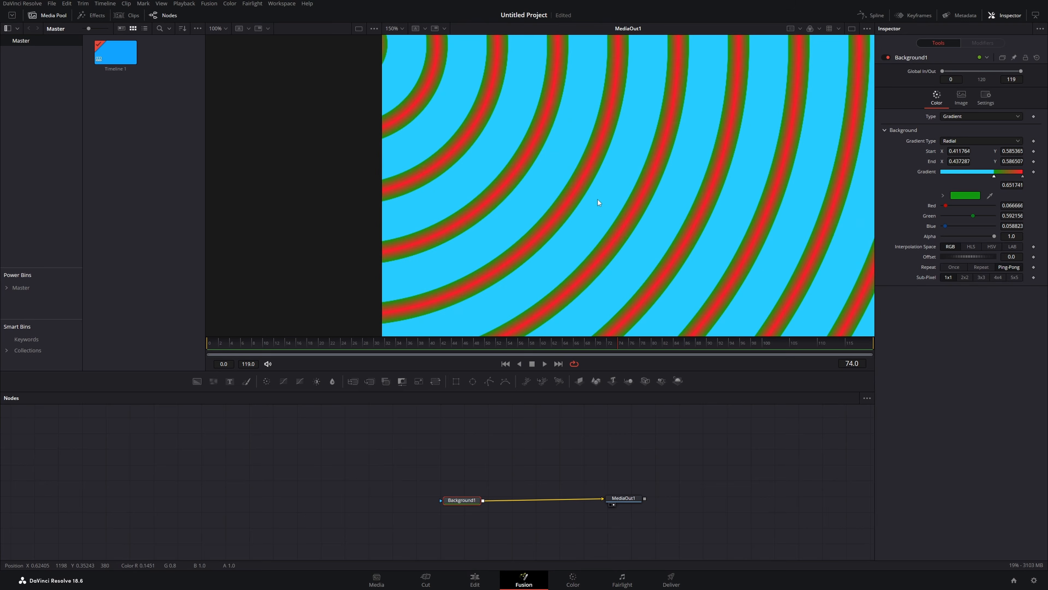
{"action": "scroll", "coordinate": [659, 223], "scroll_direction": "up", "scroll_amount": 4}
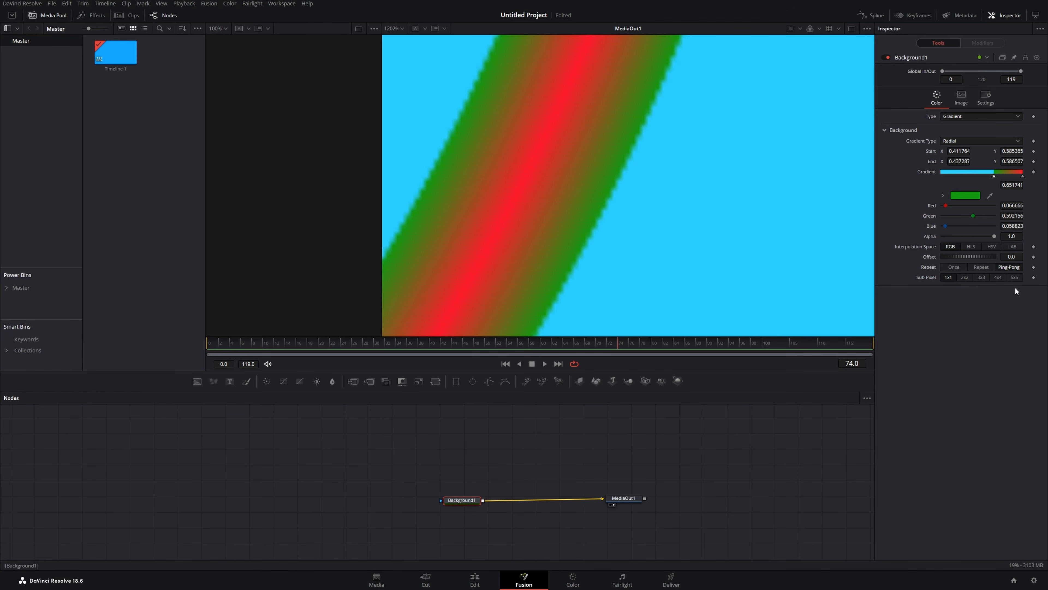
{"action": "left_click", "coordinate": [1015, 277]}
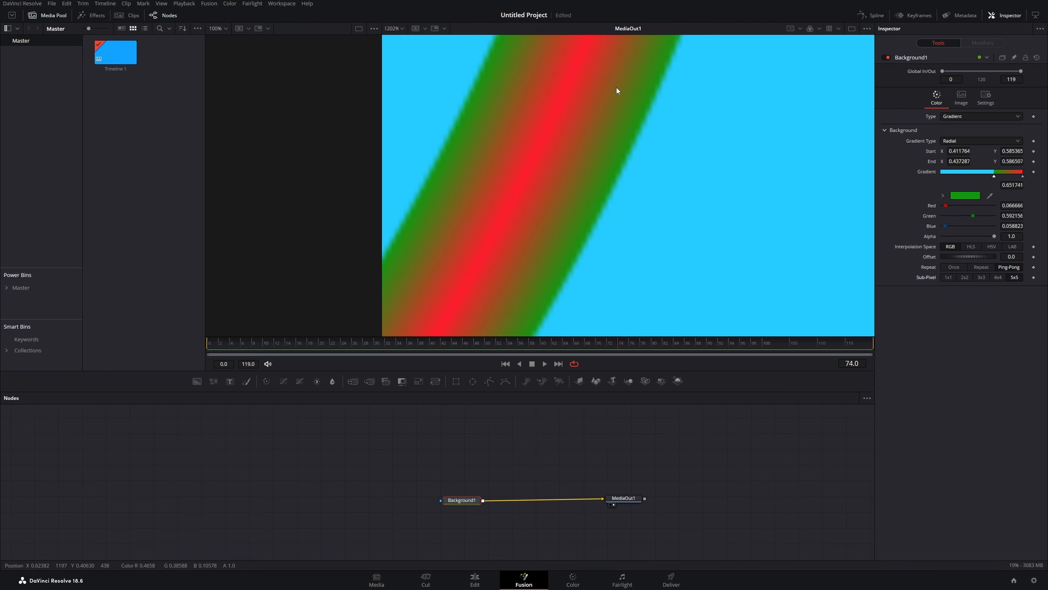
{"action": "scroll", "coordinate": [685, 193], "scroll_direction": "down", "scroll_amount": 10}
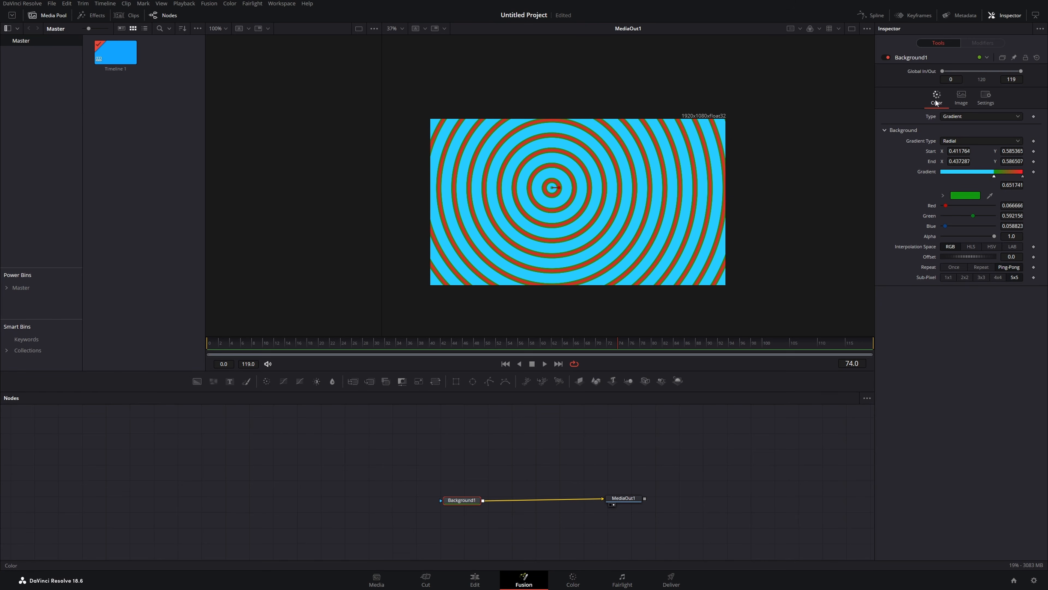
Turn off Auto Resolution in the background's image settings and set the width to 388 and the height to 840
{"action": "left_click", "coordinate": [964, 95]}
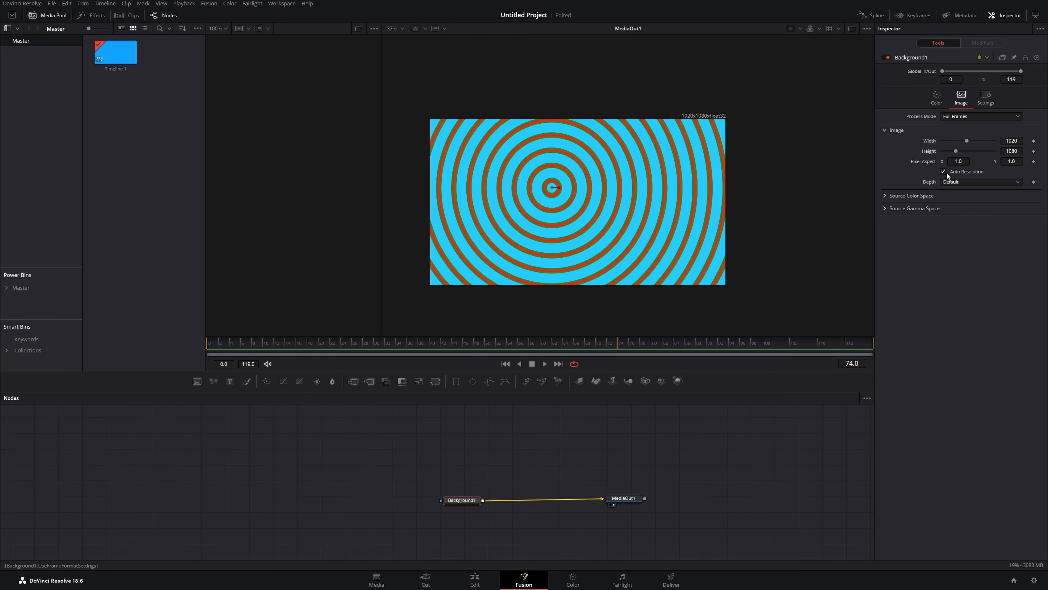
{"action": "key", "text": "ctrl+s"}
{"action": "left_click", "coordinate": [943, 172]}
{"action": "left_click", "coordinate": [943, 173]}
{"action": "left_click", "coordinate": [944, 171]}
{"action": "left_click_drag", "start_coordinate": [957, 150], "coordinate": [947, 145]}
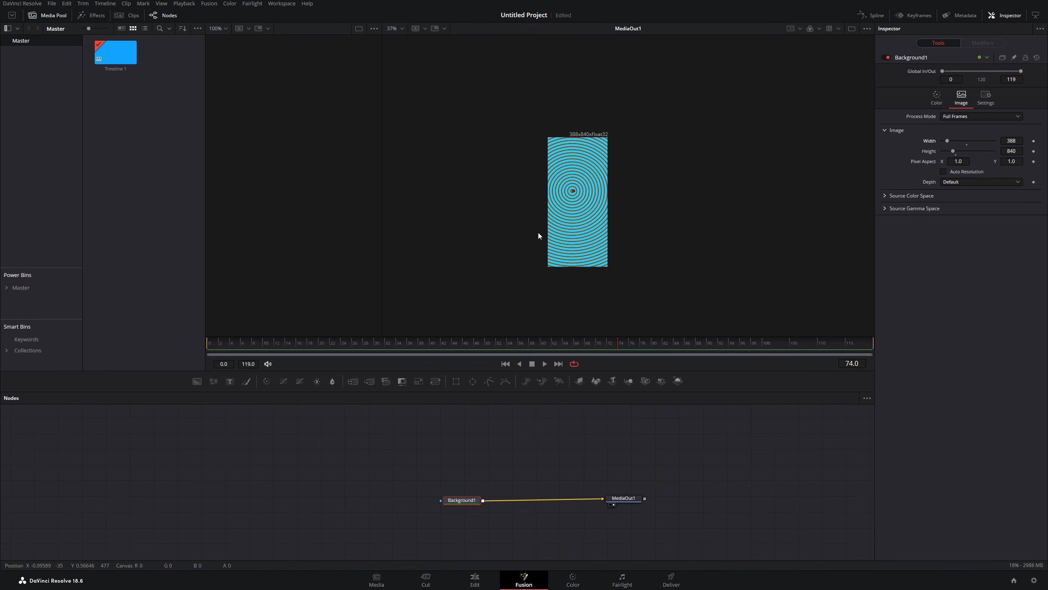
Check the resized background over the solid colour at 00:00:14:10 on the Edit page, and return to the Fusion page
{"action": "left_click", "coordinate": [475, 580]}
{"action": "mouse_move", "coordinate": [243, 342]}
{"action": "left_mouse_down"}
{"action": "mouse_move", "coordinate": [268, 341]}
{"action": "mouse_move", "coordinate": [237, 342]}
{"action": "left_mouse_up"}
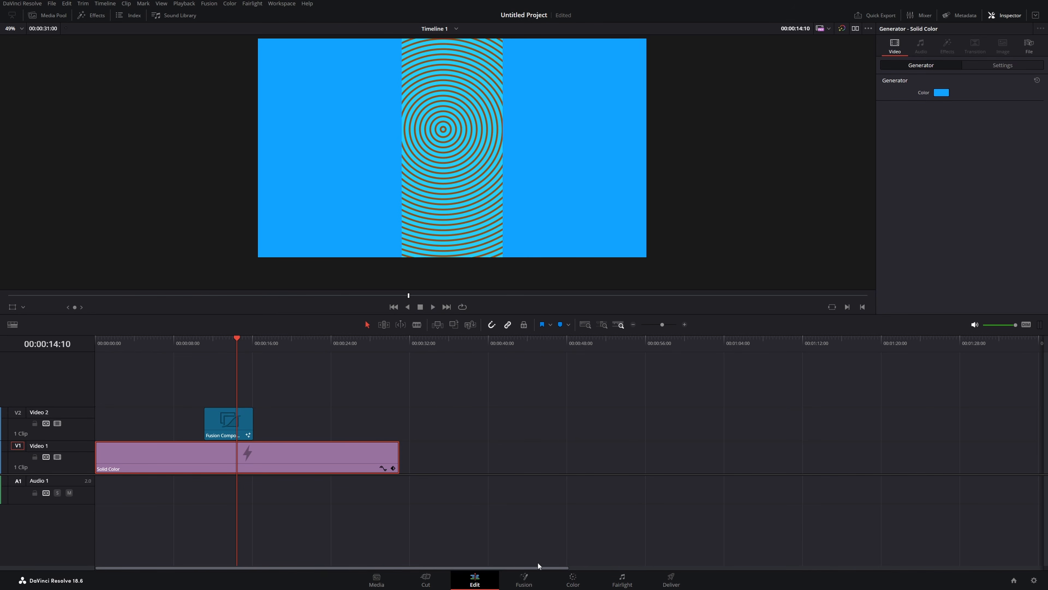
{"action": "left_click", "coordinate": [524, 580]}
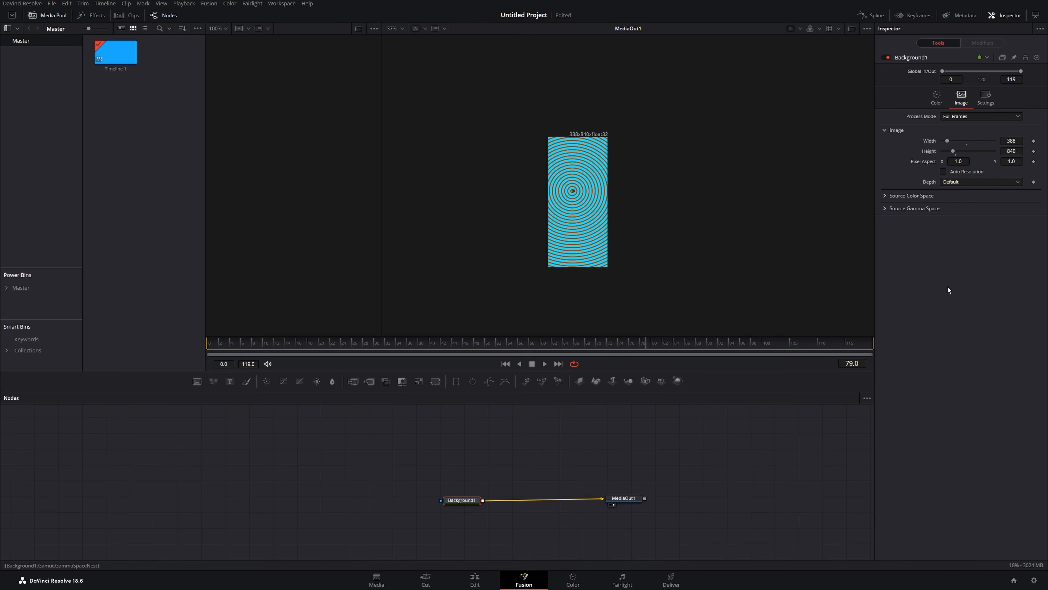
{"action": "left_click_drag", "start_coordinate": [522, 477], "coordinate": [491, 454]}
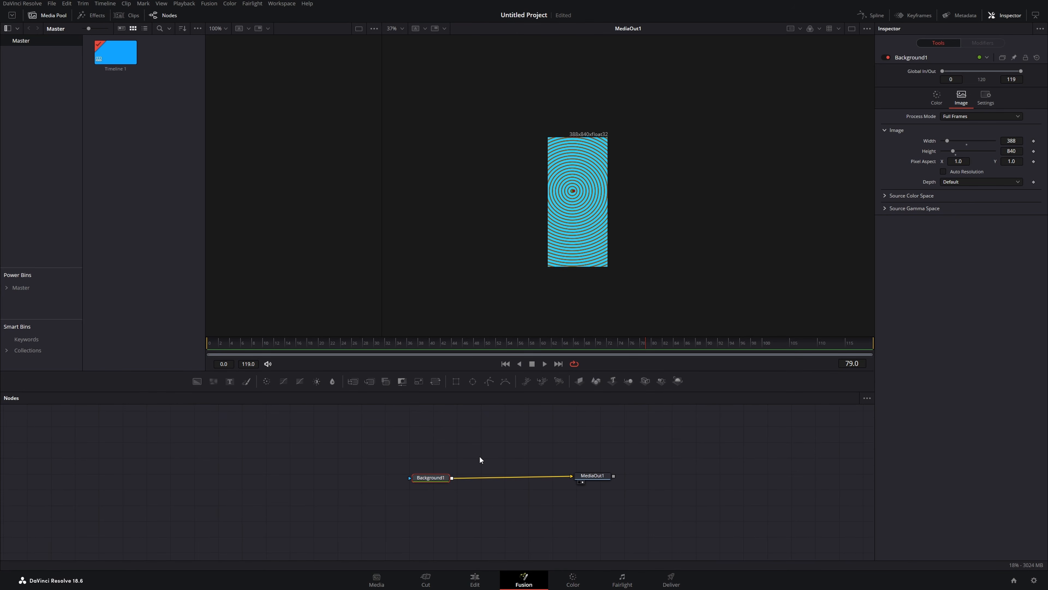